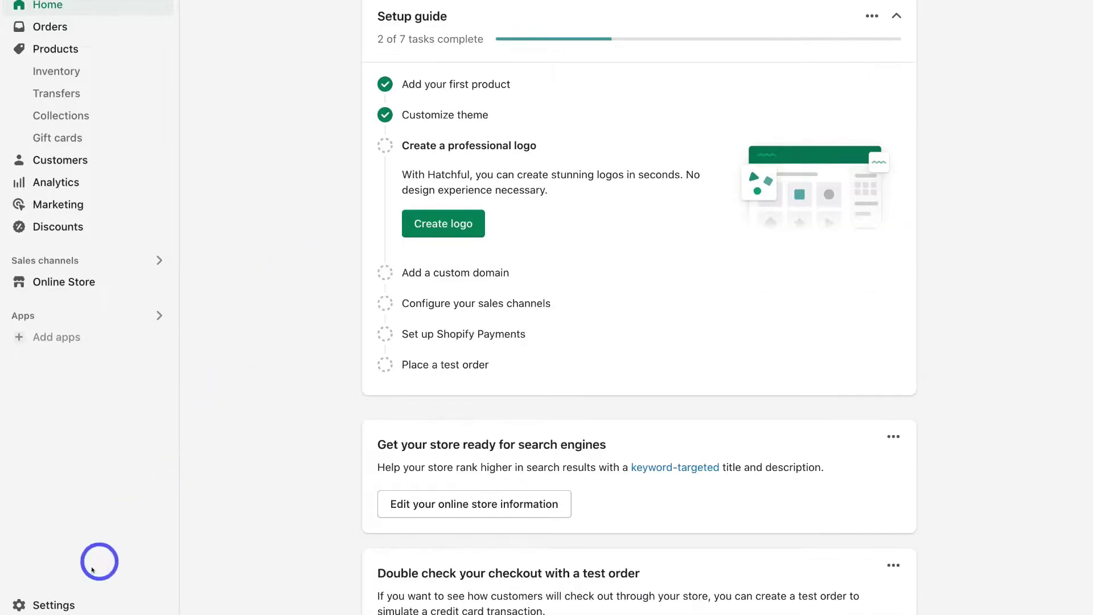
- In Checkout settings, send abandoned checkout emails automatically to anyone after 10 hours, and save
click(85, 598)
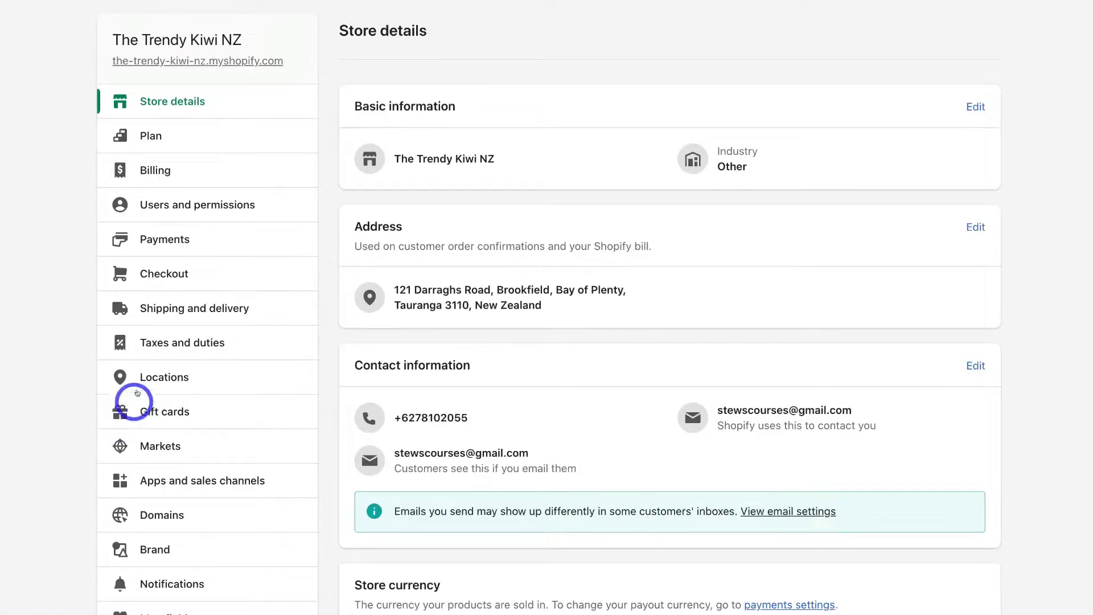
click(221, 273)
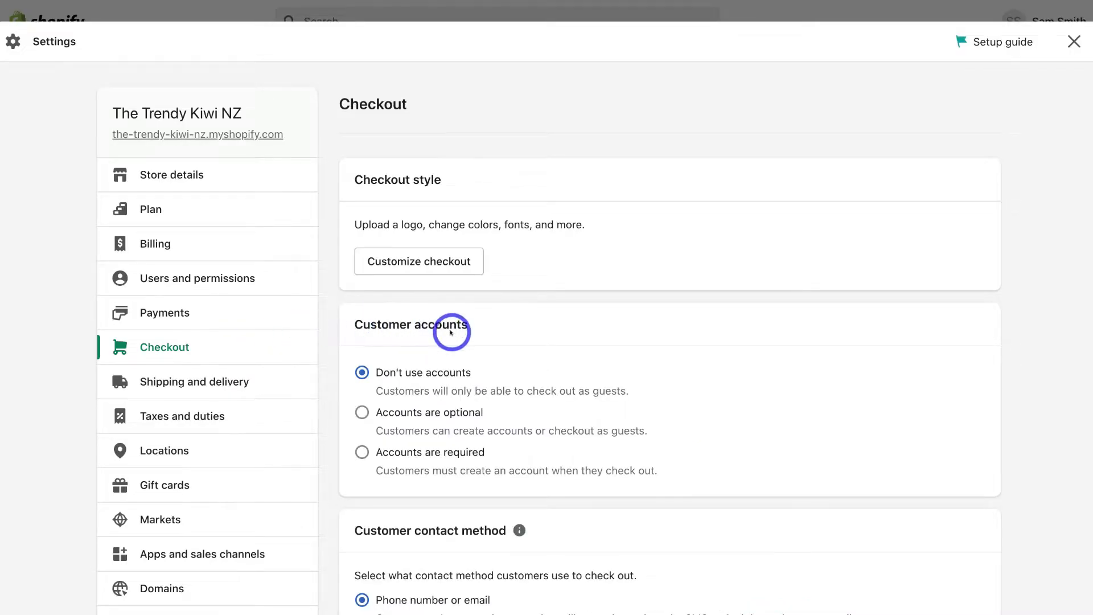
scroll(450, 330, down, 3)
scroll(450, 333, down, 15)
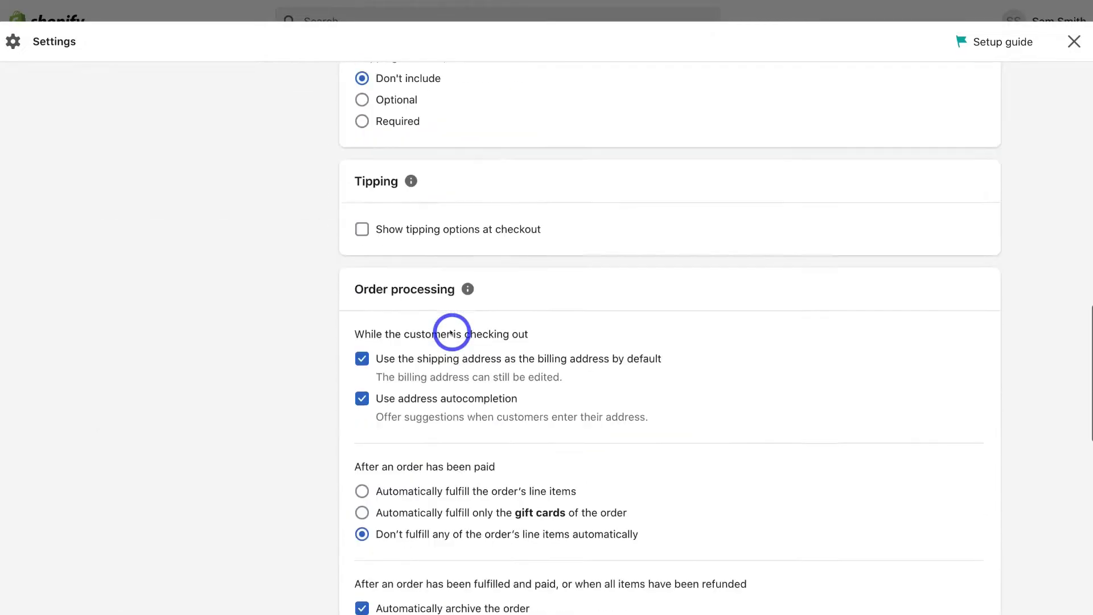
scroll(450, 330, down, 7)
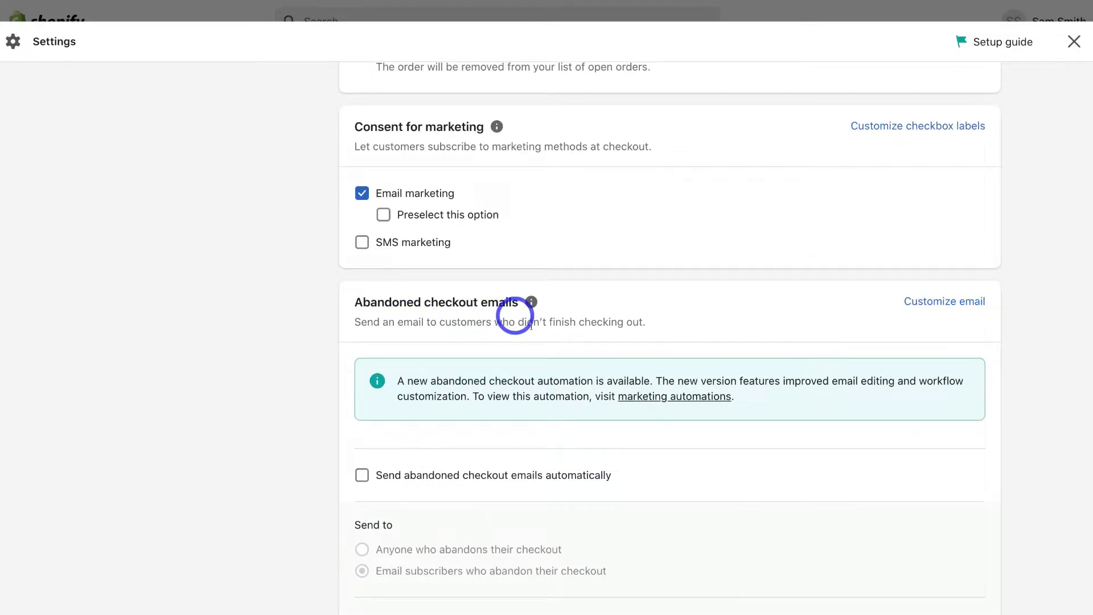
click(360, 474)
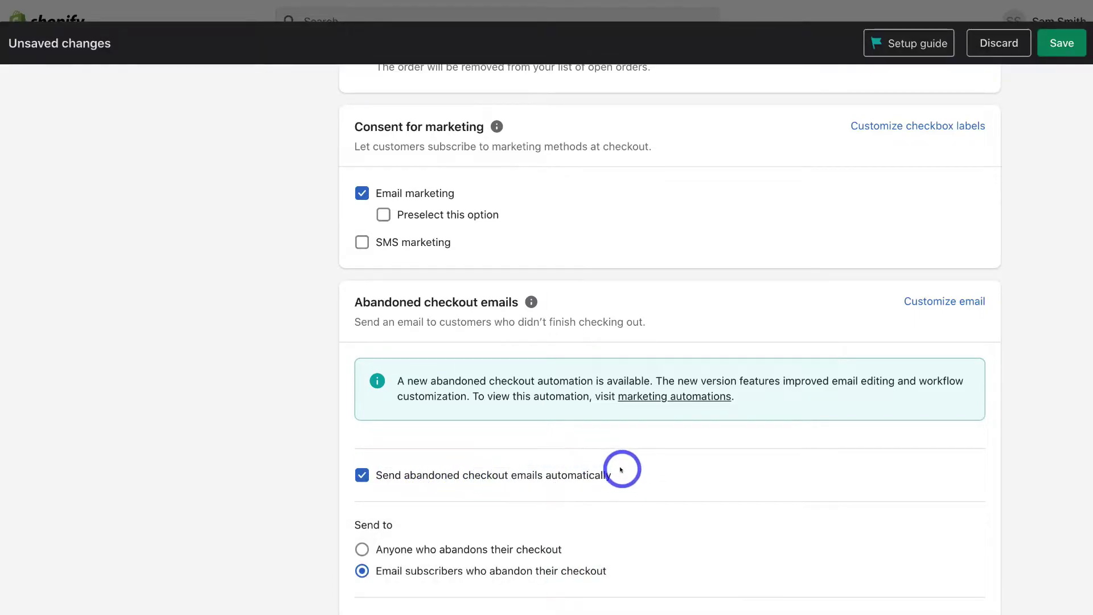
scroll(622, 470, down, 3)
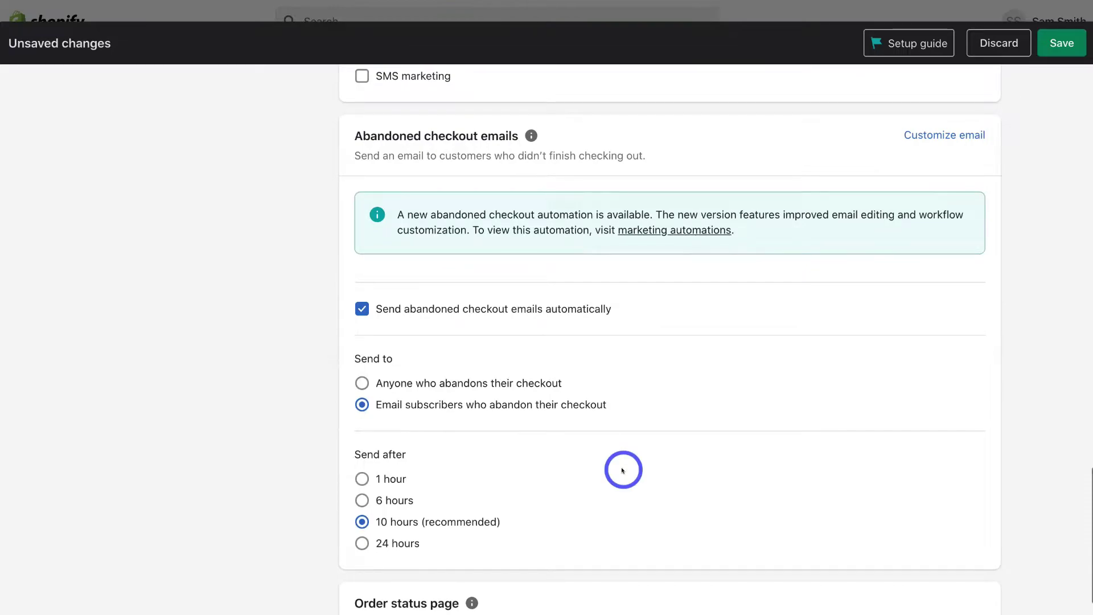
scroll(622, 471, down, 1)
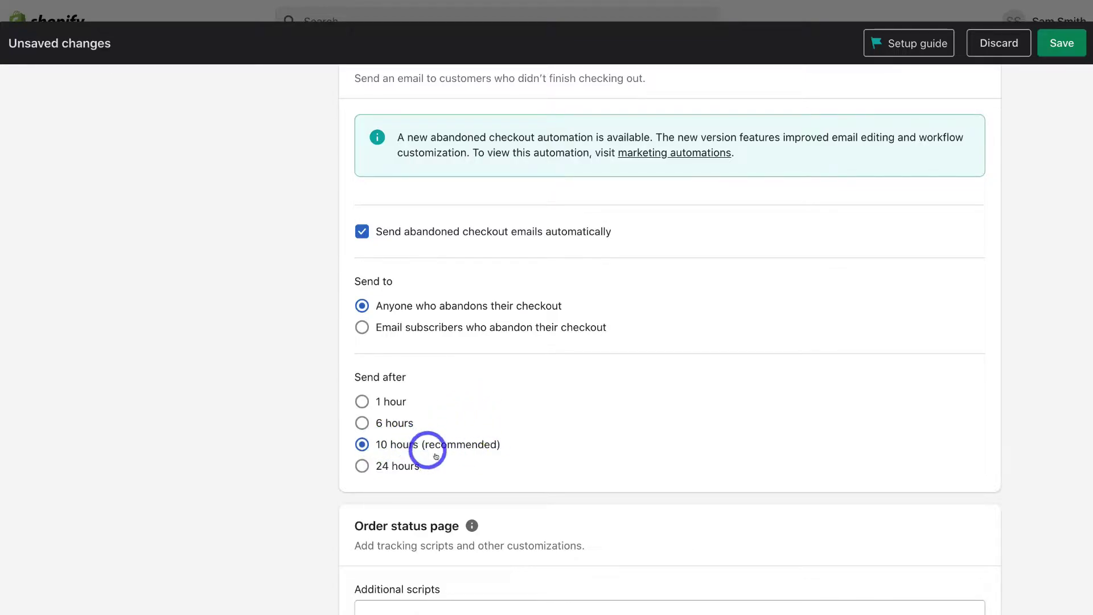
scroll(509, 442, up, 1)
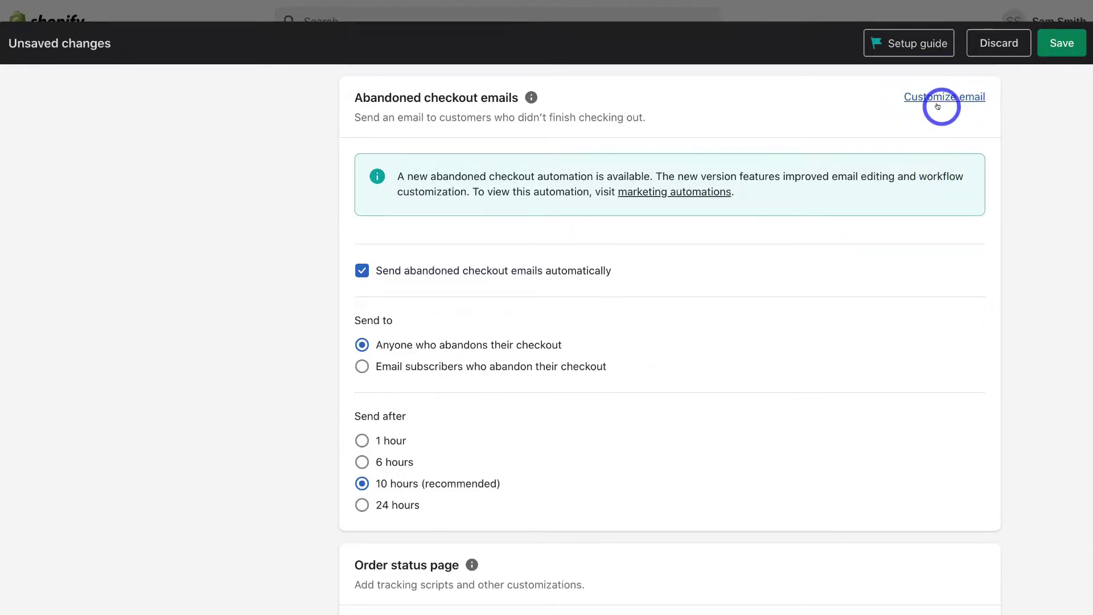
click(1052, 45)
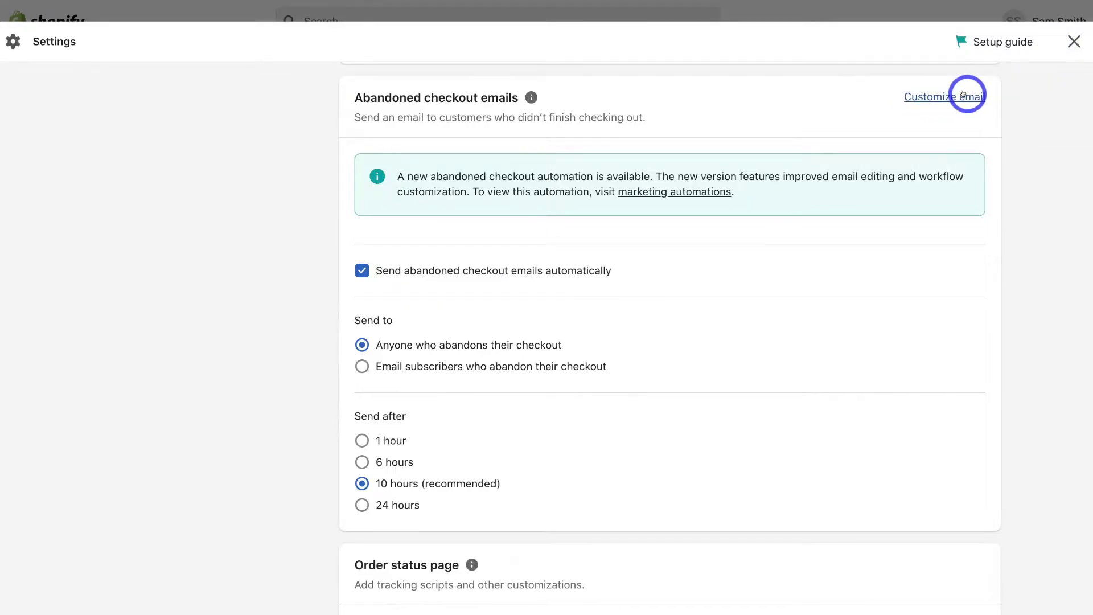
- Preview the Abandoned Checkout Notification email, subject 'Don't Forget Complete your Purchase!', then save it
click(963, 95)
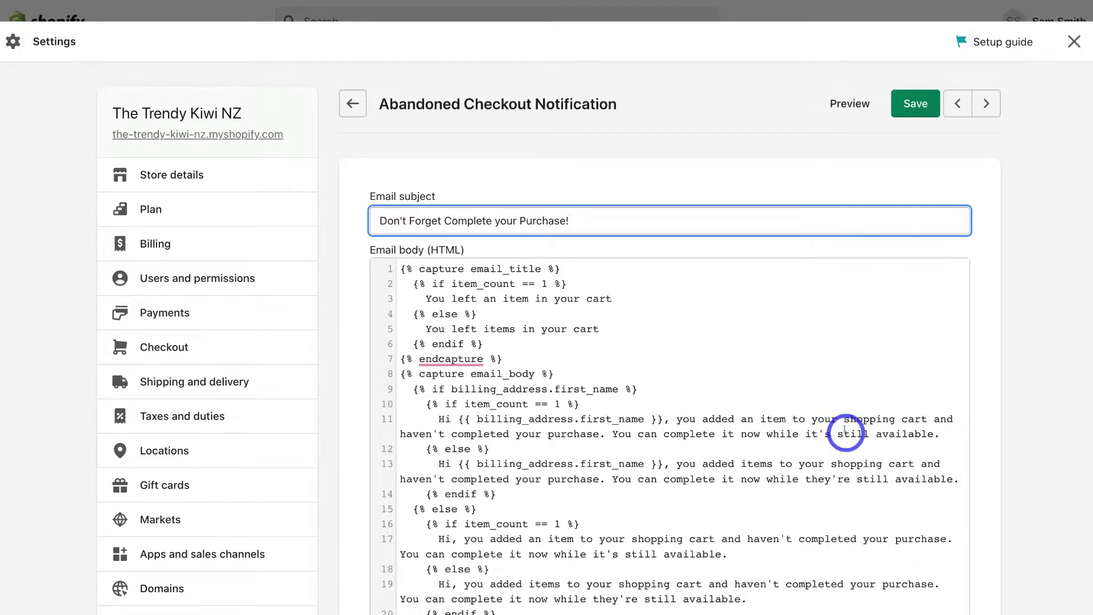
click(838, 106)
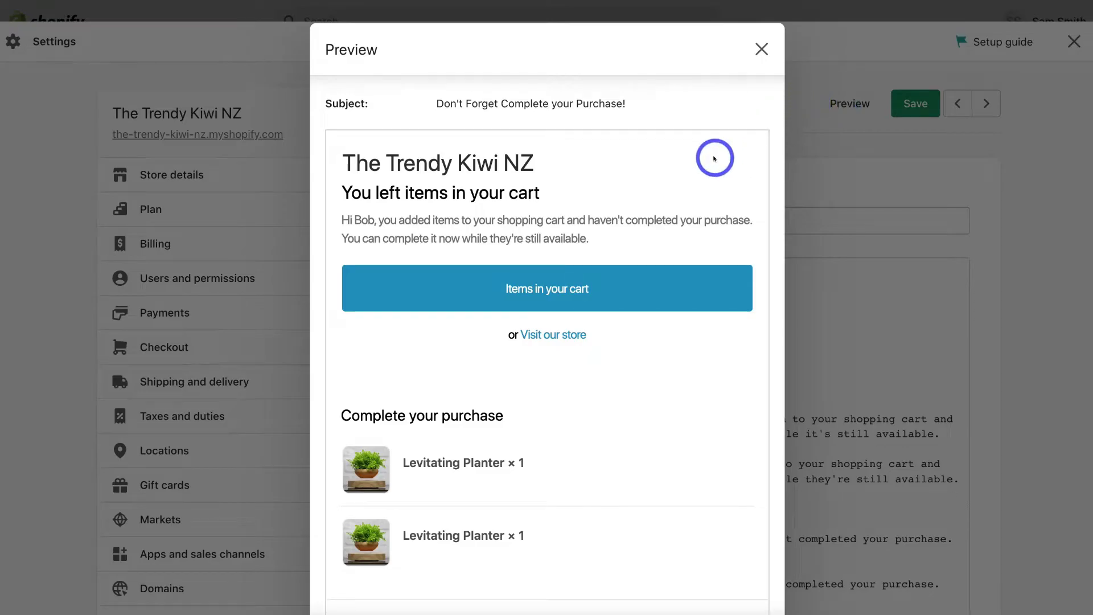
scroll(714, 159, down, 3)
scroll(714, 159, up, 1)
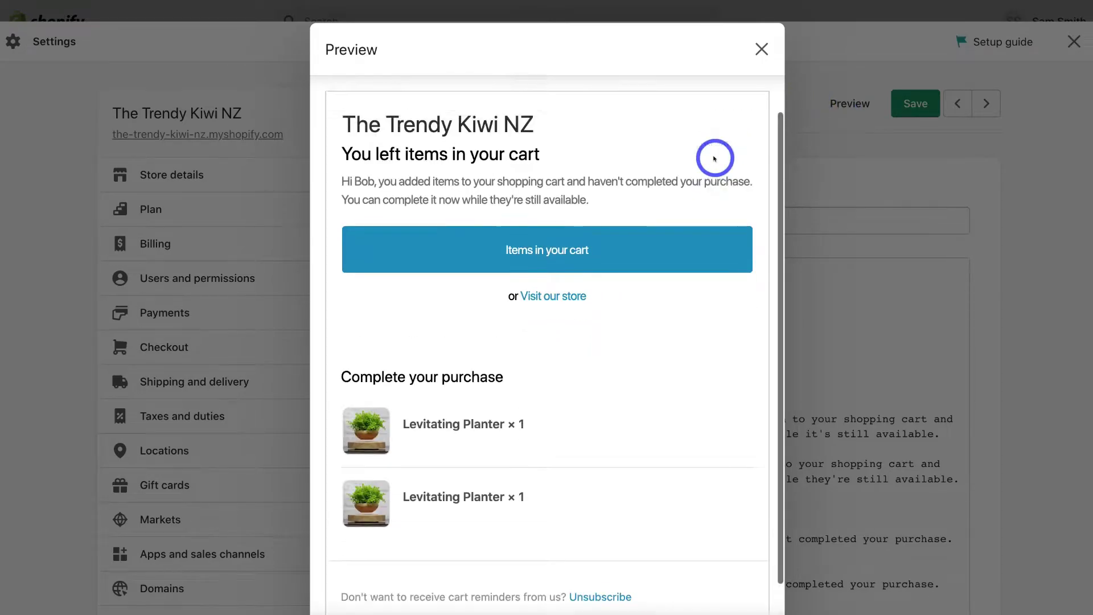
scroll(715, 158, up, 1)
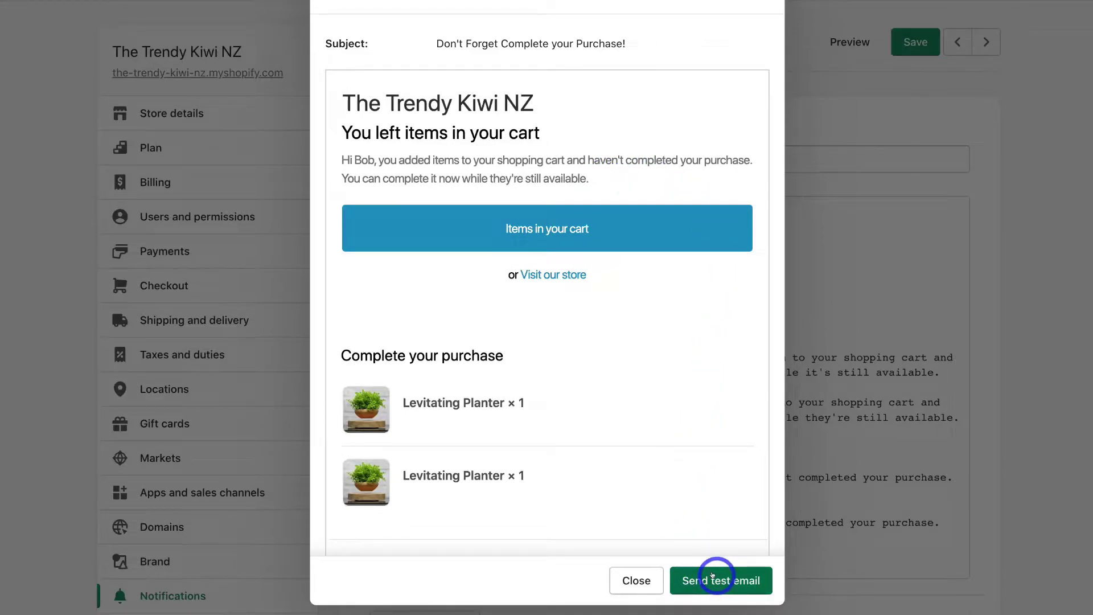
click(631, 580)
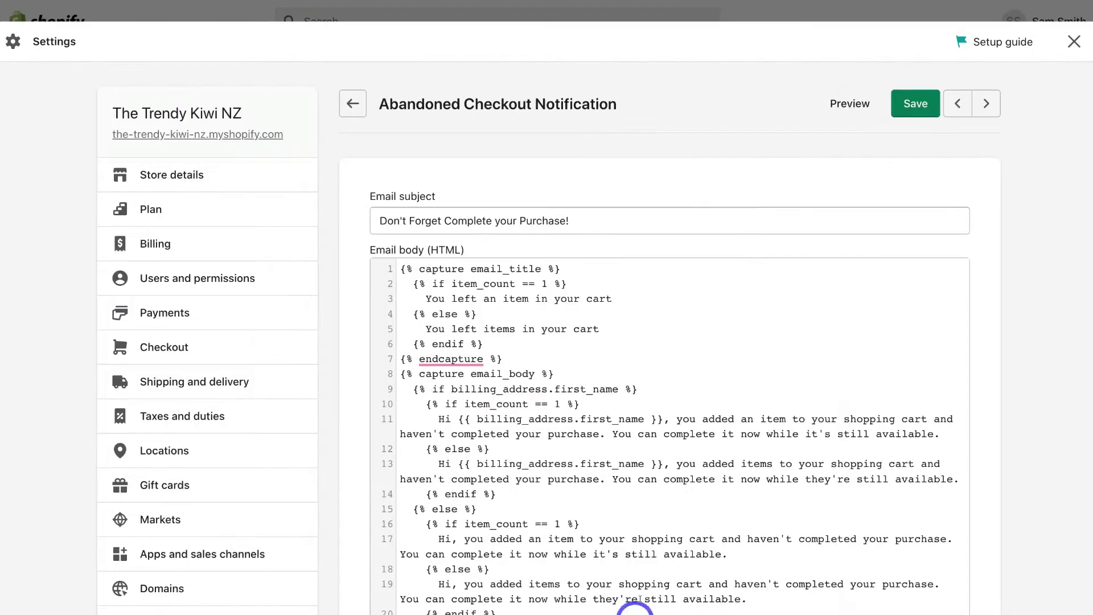
click(914, 105)
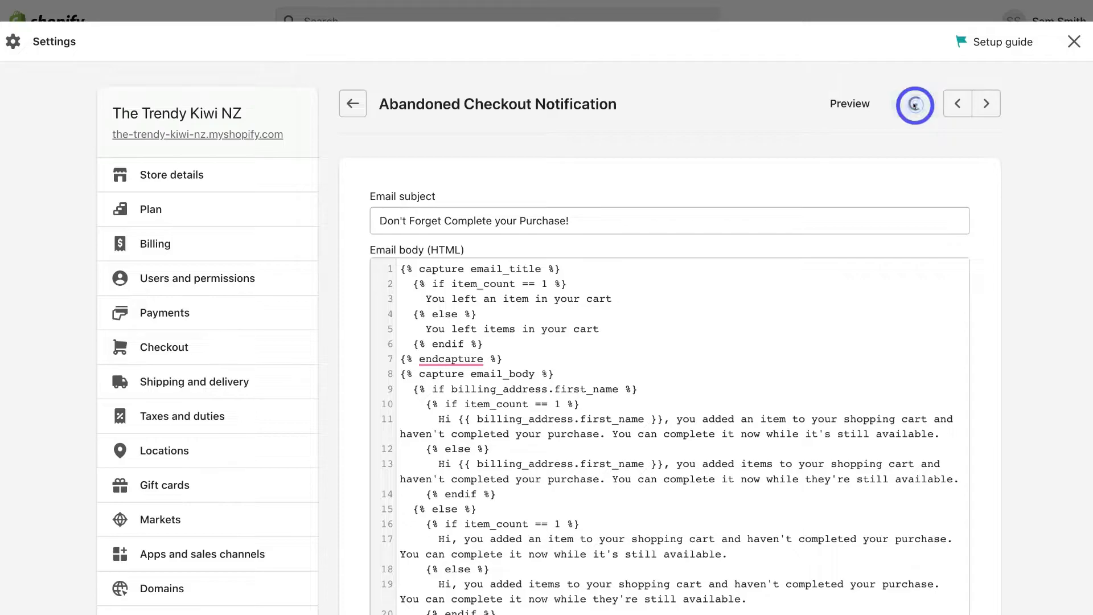
- Go to Marketing > Automations and review the Abandoned checkout emails by Shopify report
click(1072, 41)
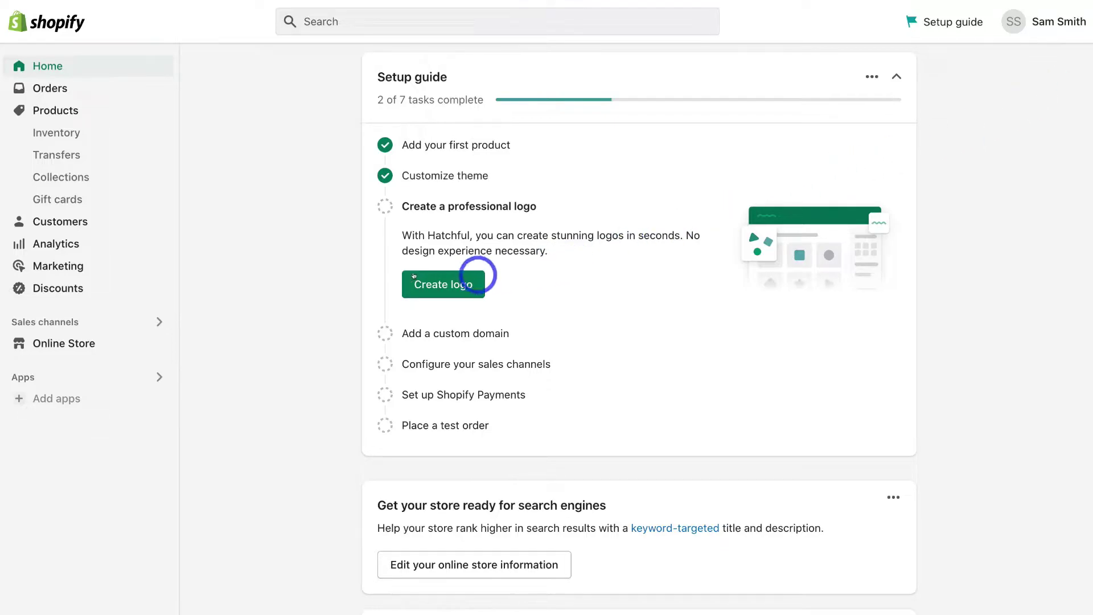
click(100, 267)
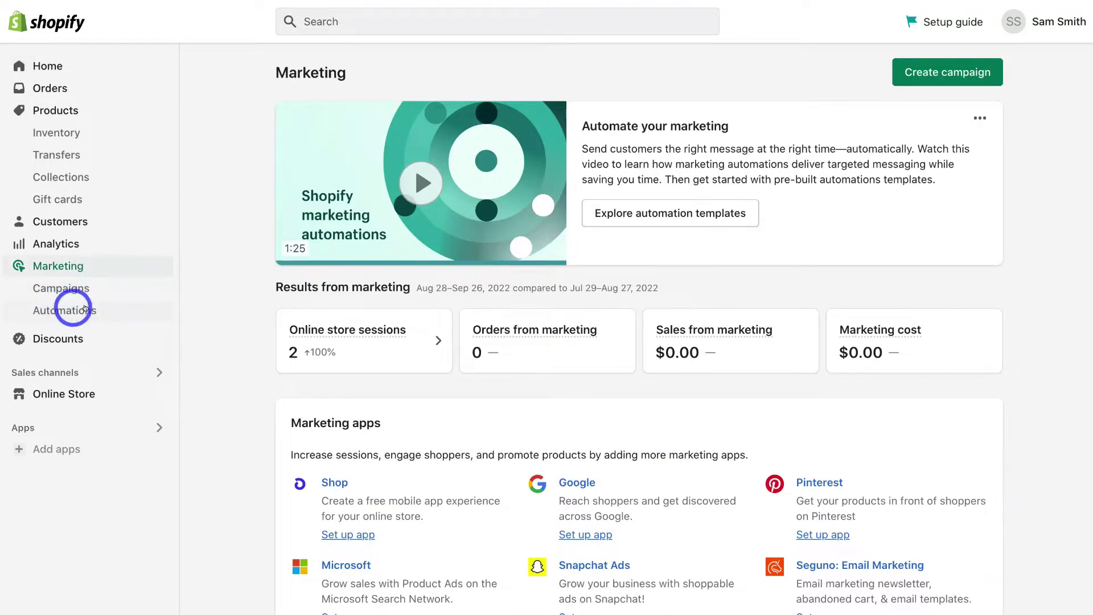
click(119, 308)
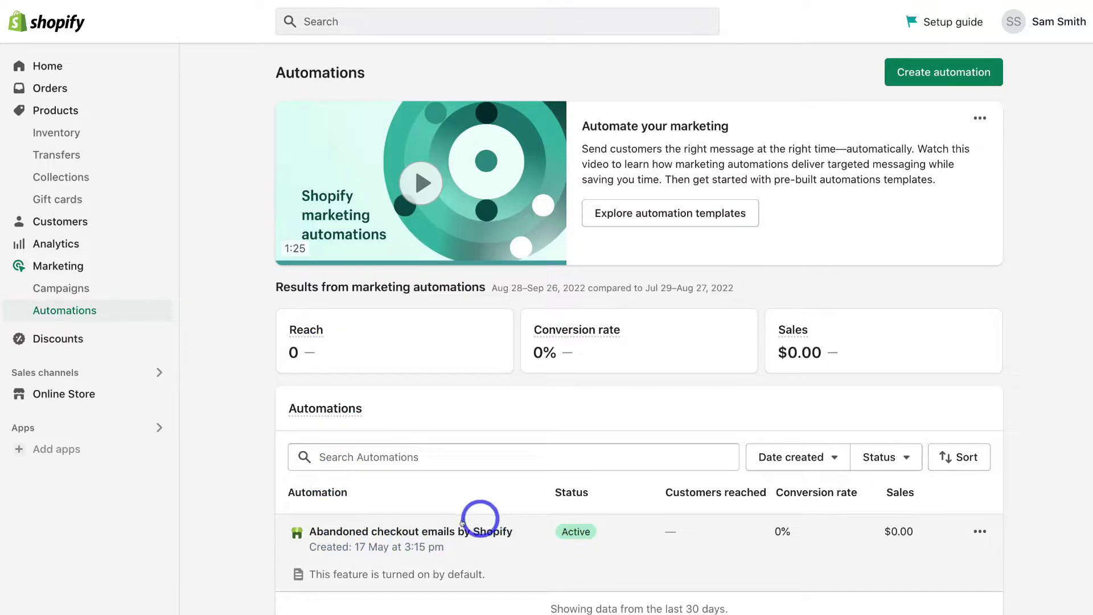
click(477, 543)
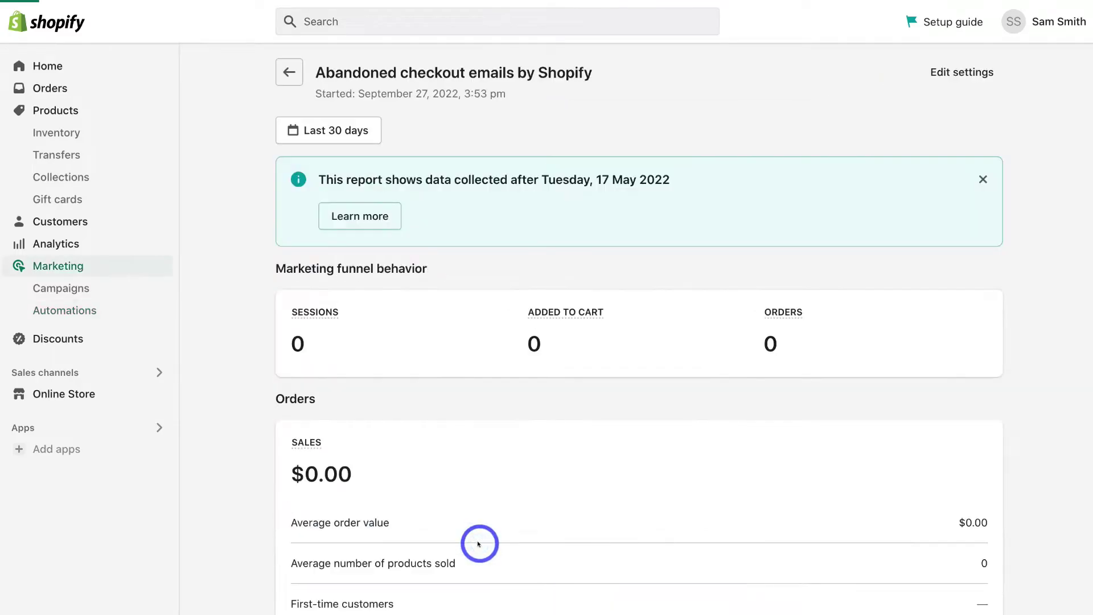
scroll(478, 544, down, 3)
scroll(478, 544, up, 3)
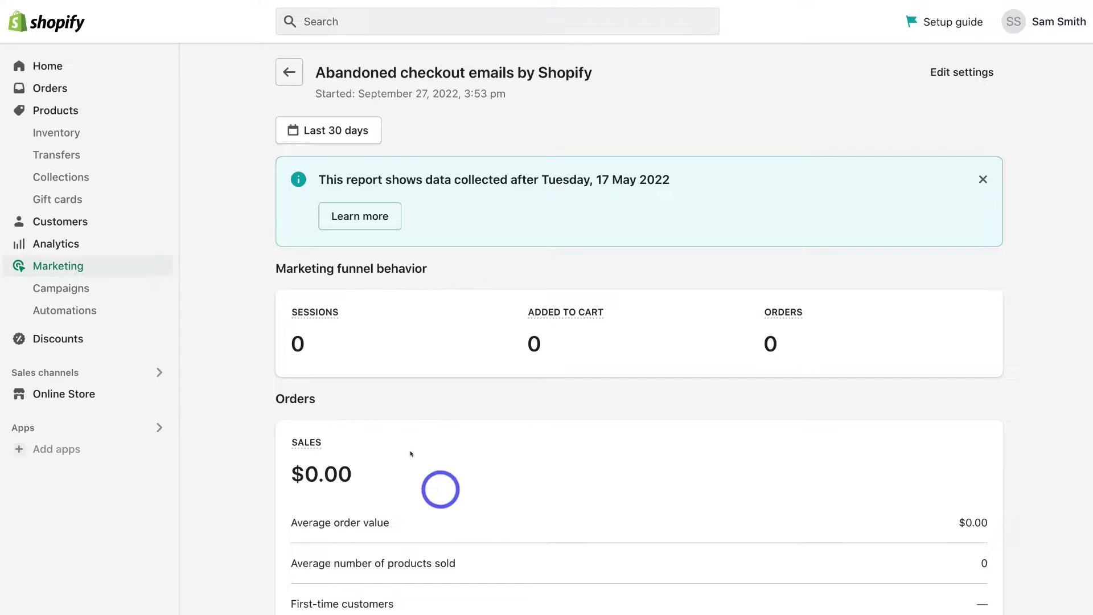
click(287, 72)
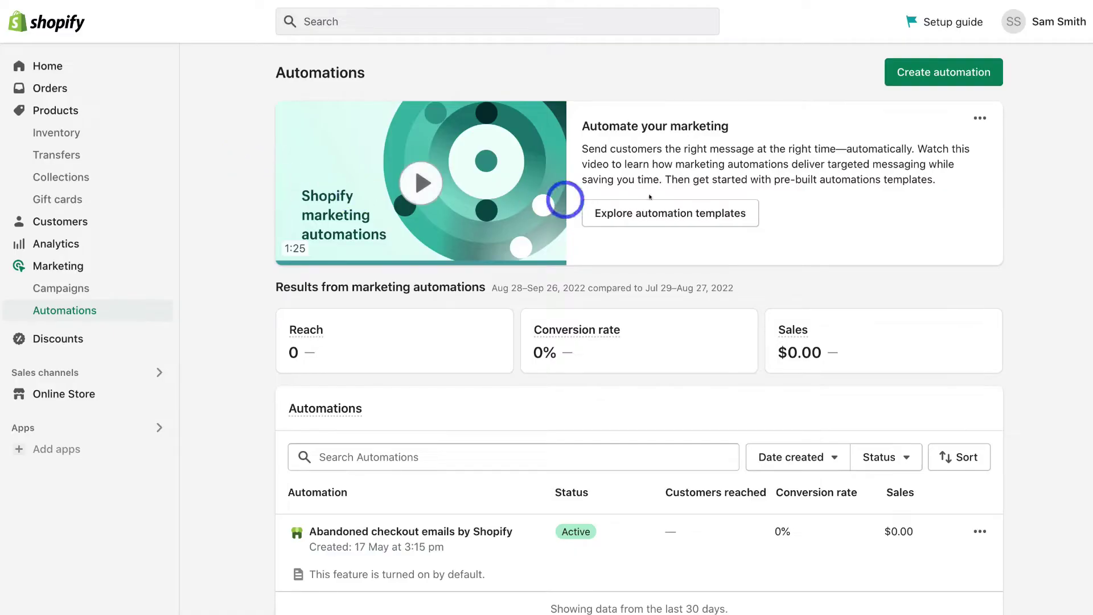
- Create an automation from the Abandoned cart template and turn it on after reviewing its workflow
click(949, 69)
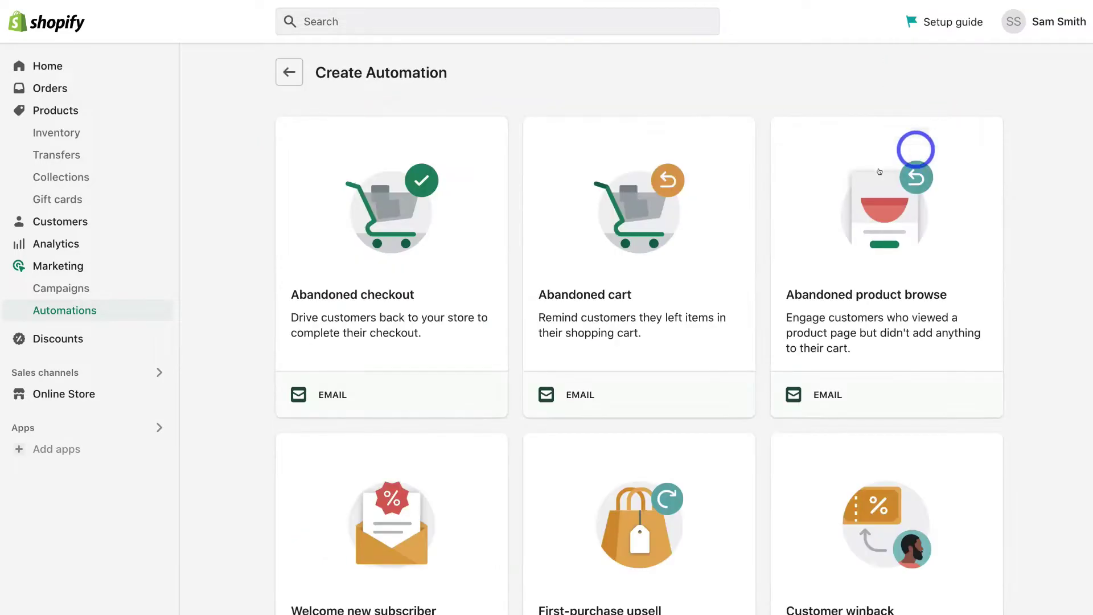
click(670, 268)
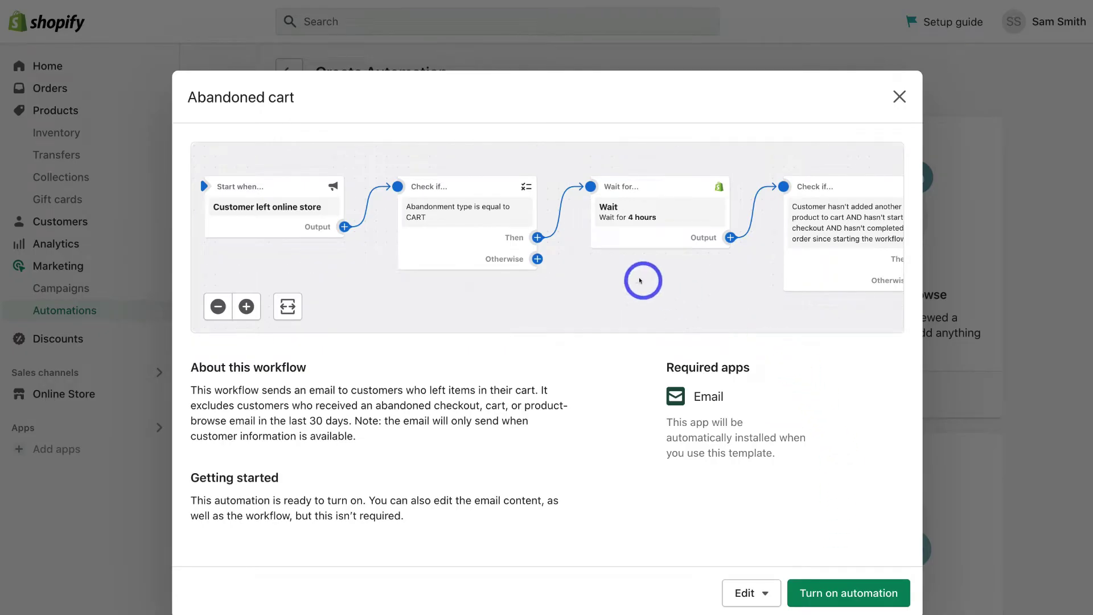
mouse_move(661, 269)
mouse_down()
mouse_move(319, 256)
mouse_move(512, 259)
mouse_move(645, 281)
mouse_up()
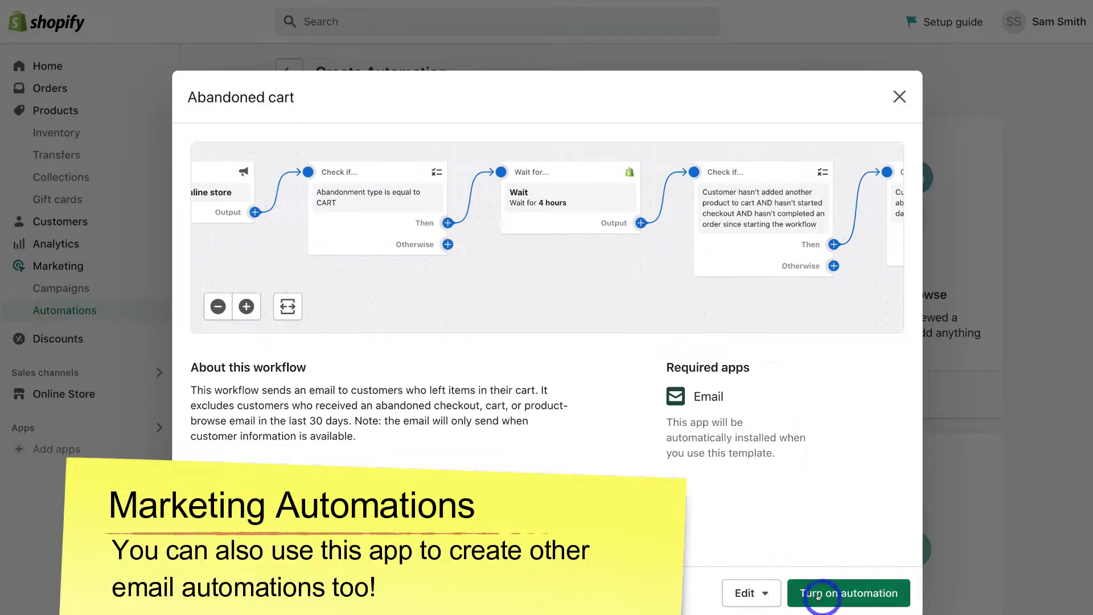
click(874, 589)
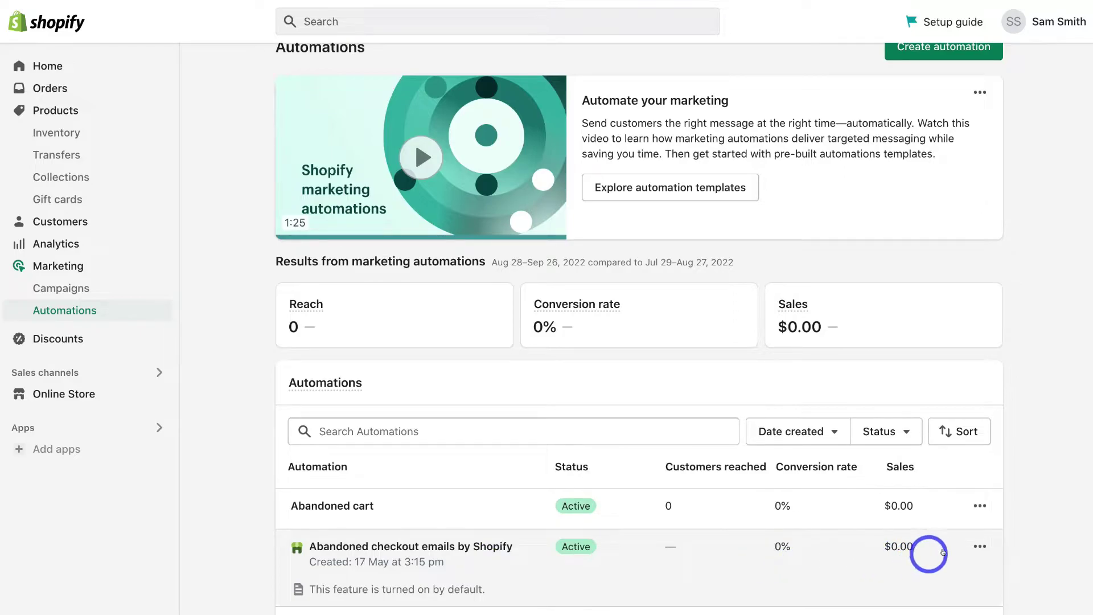
- Turn off automatic abandoned checkout emails in Checkout settings, then open the Abandoned cart automation
click(980, 546)
click(973, 582)
scroll(975, 583, down, 9)
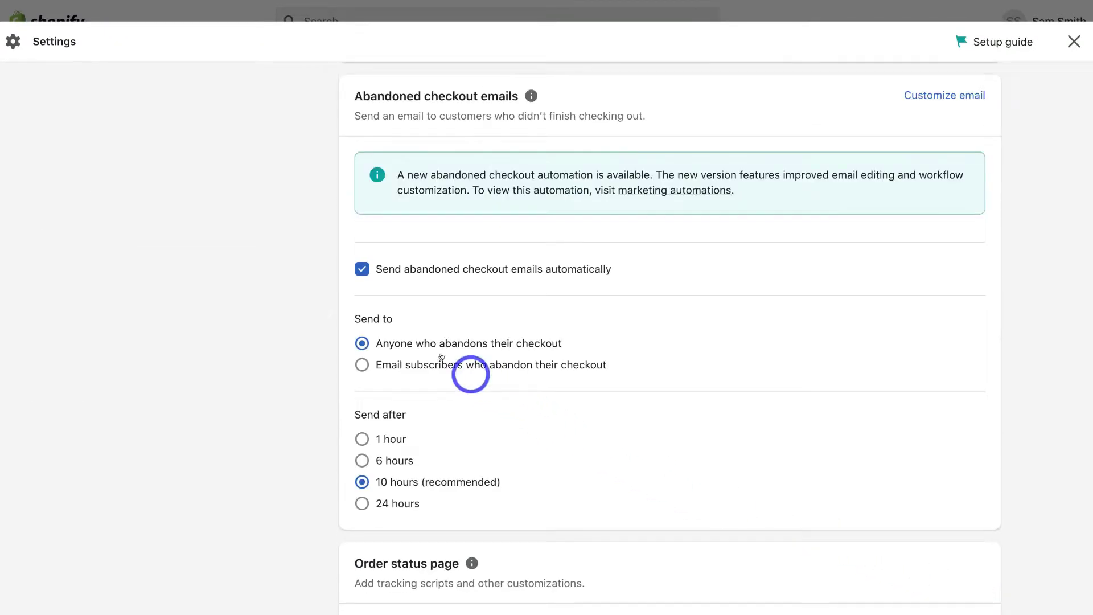
click(359, 268)
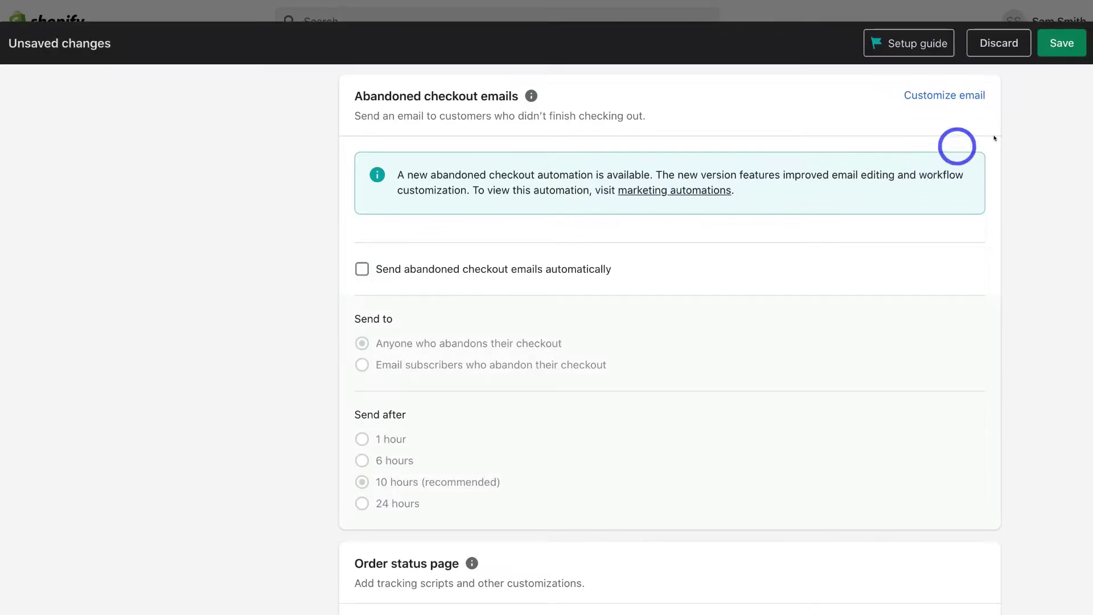
click(1062, 45)
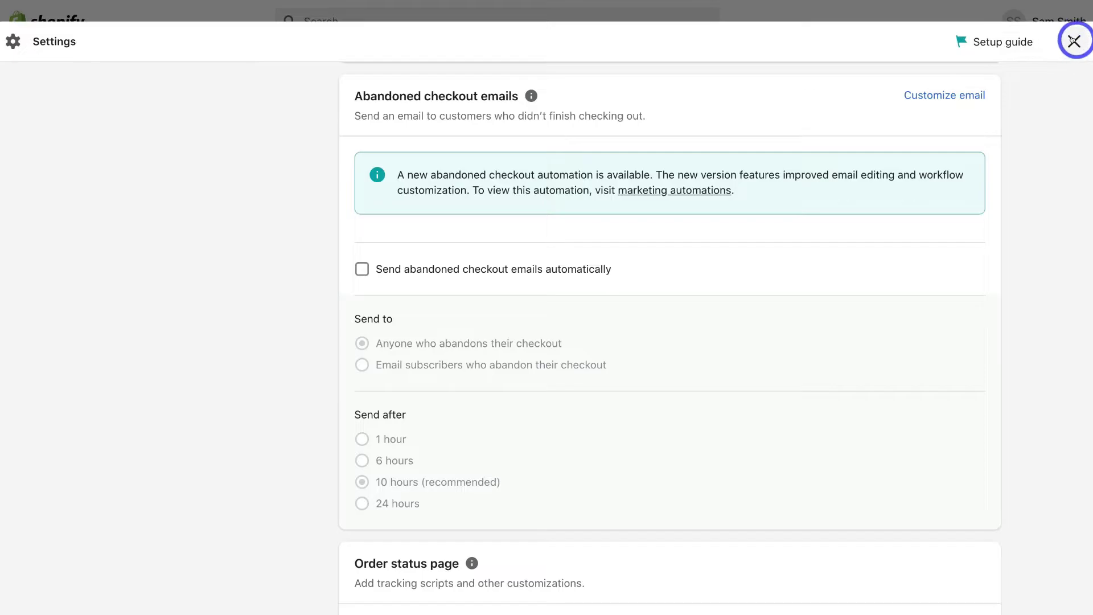
click(1074, 40)
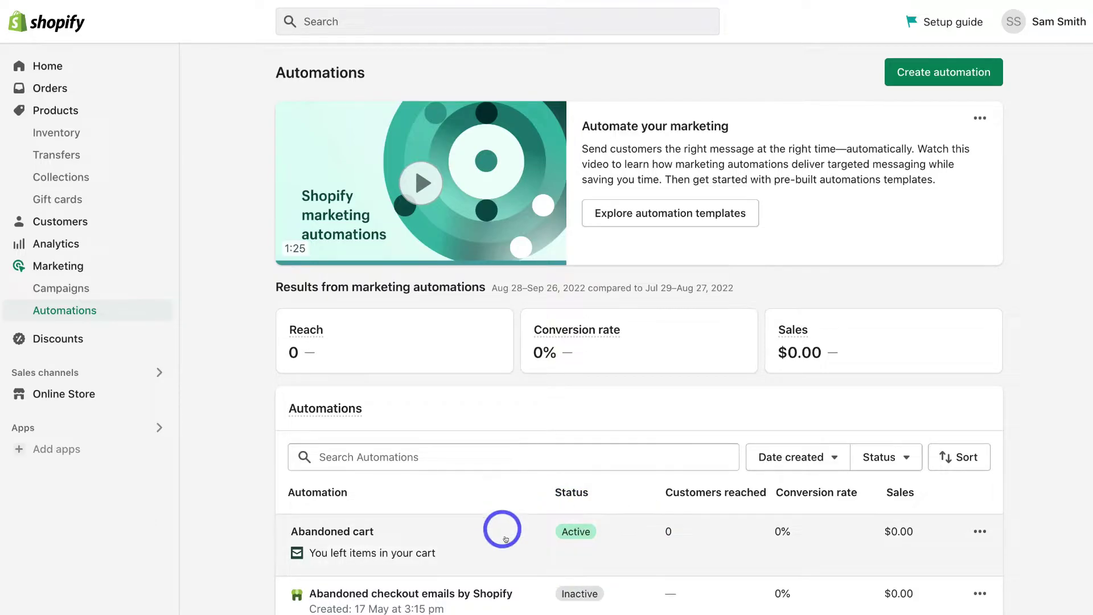
click(614, 547)
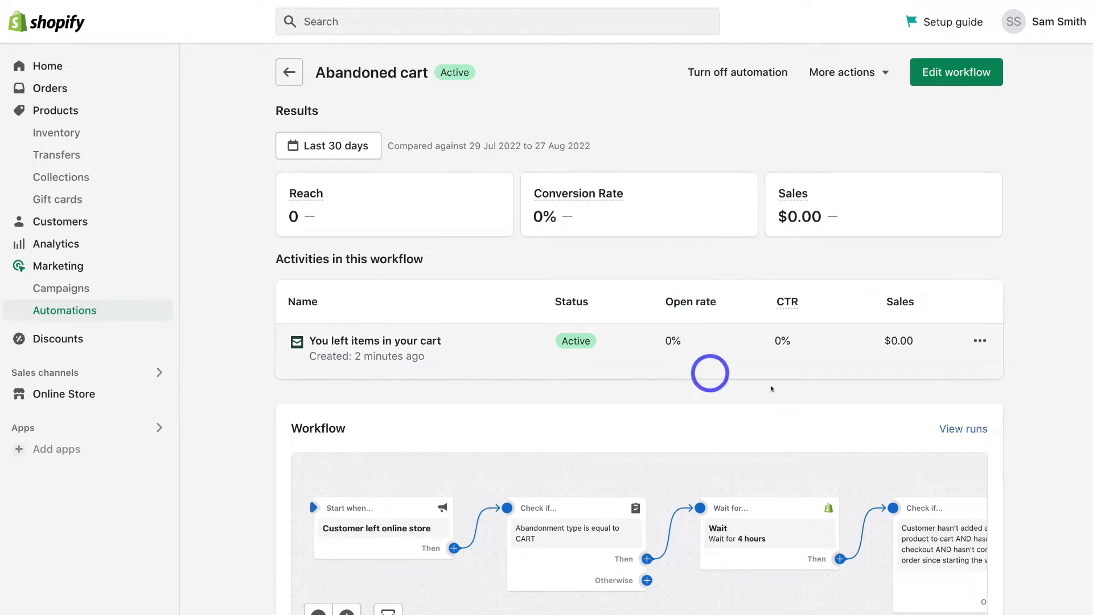
- Open the Abandoned cart workflow editor and review each condition check, the wait and Send marketing email
click(962, 69)
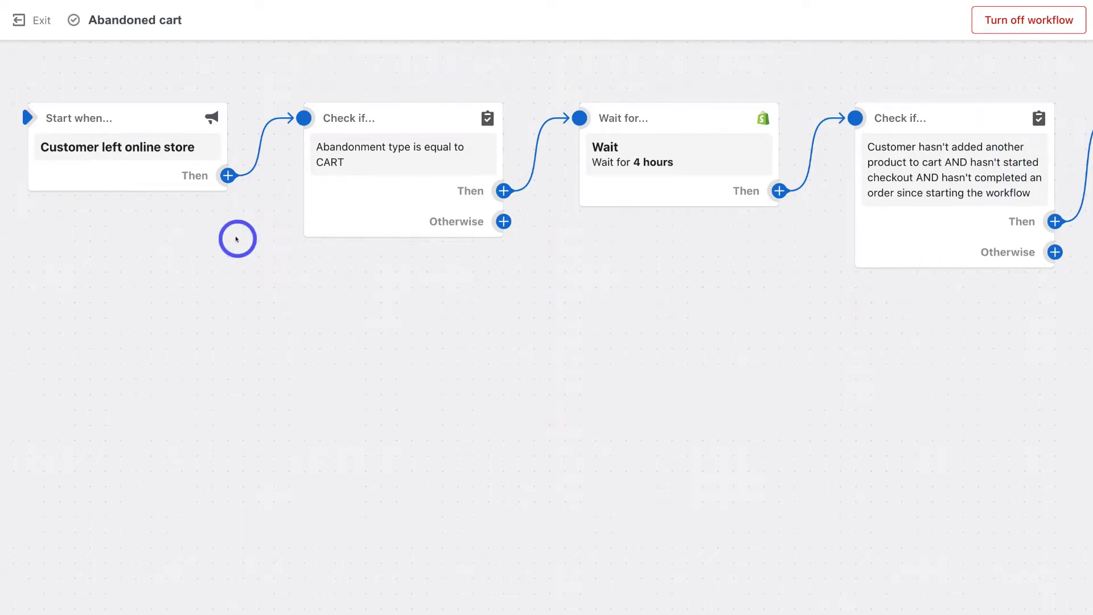
mouse_move(142, 134)
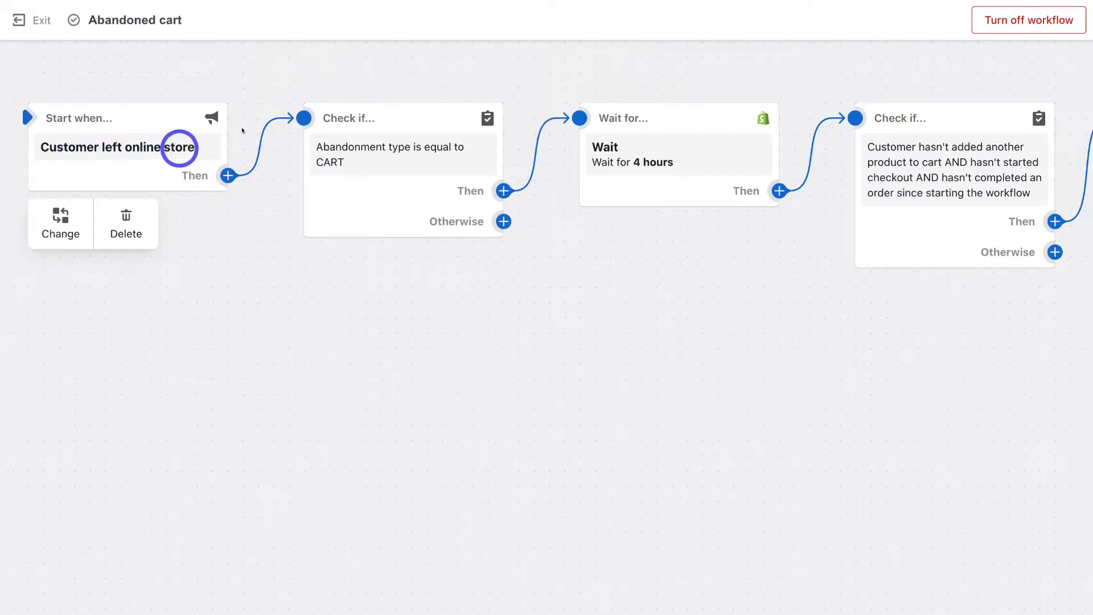
mouse_move(345, 153)
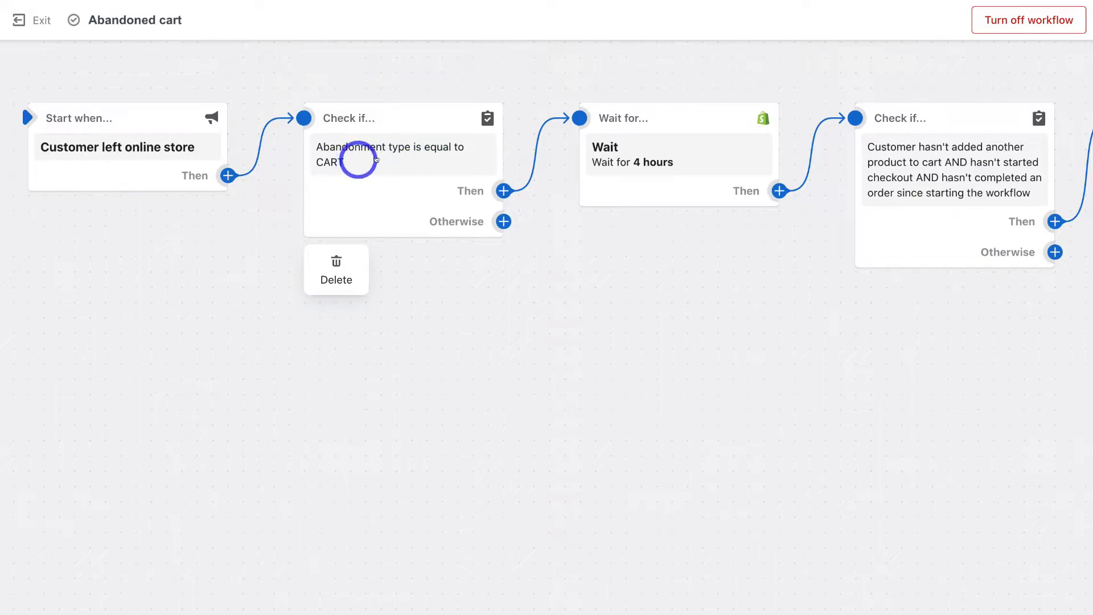
mouse_move(621, 168)
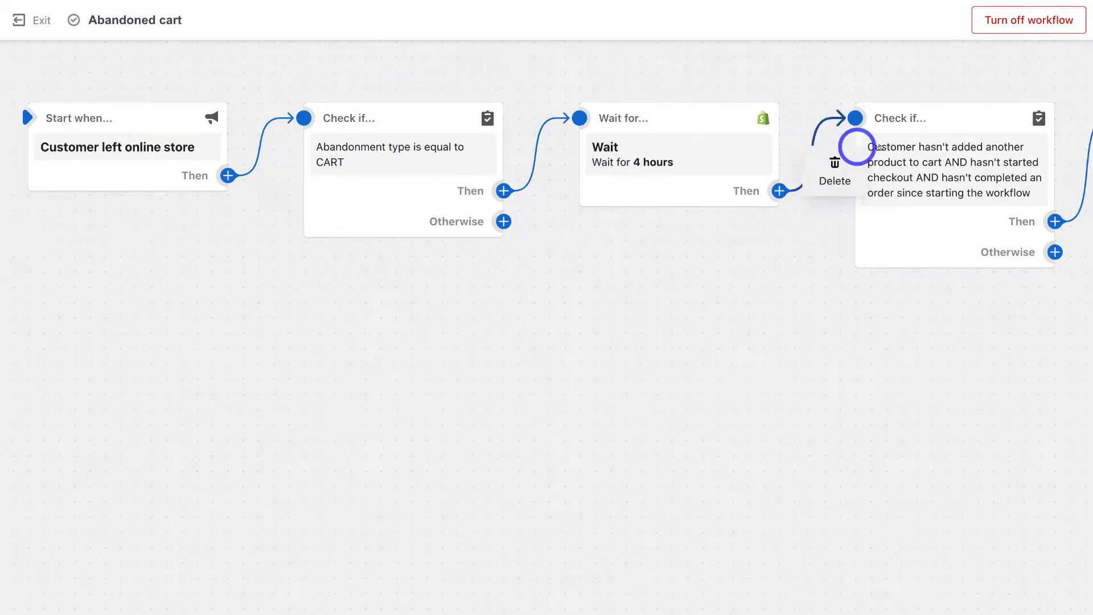
mouse_move(899, 148)
scroll(898, 148, right, 10)
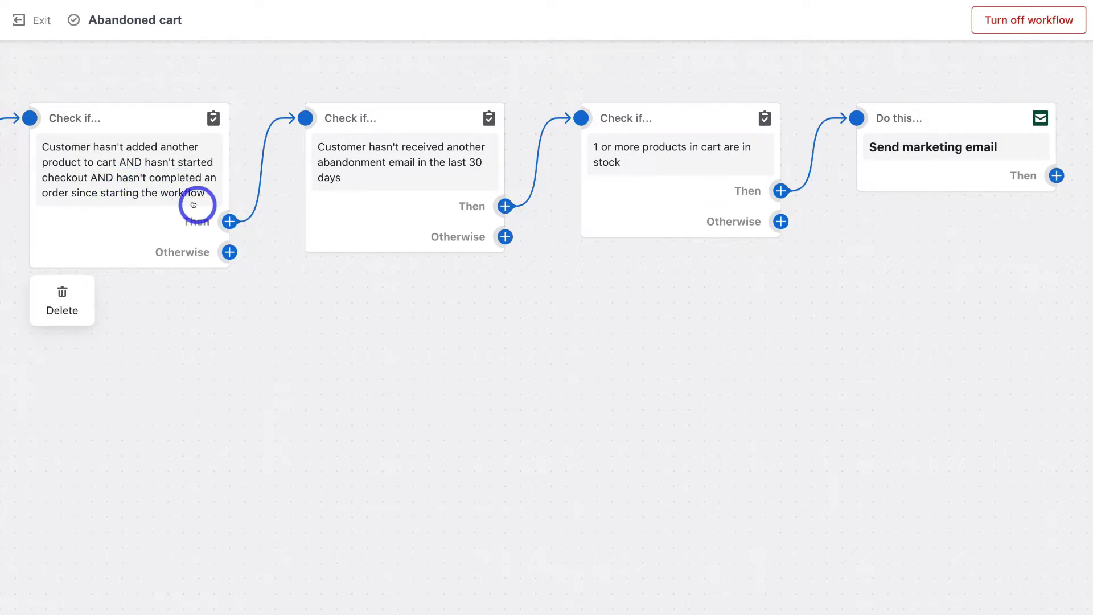
mouse_move(293, 164)
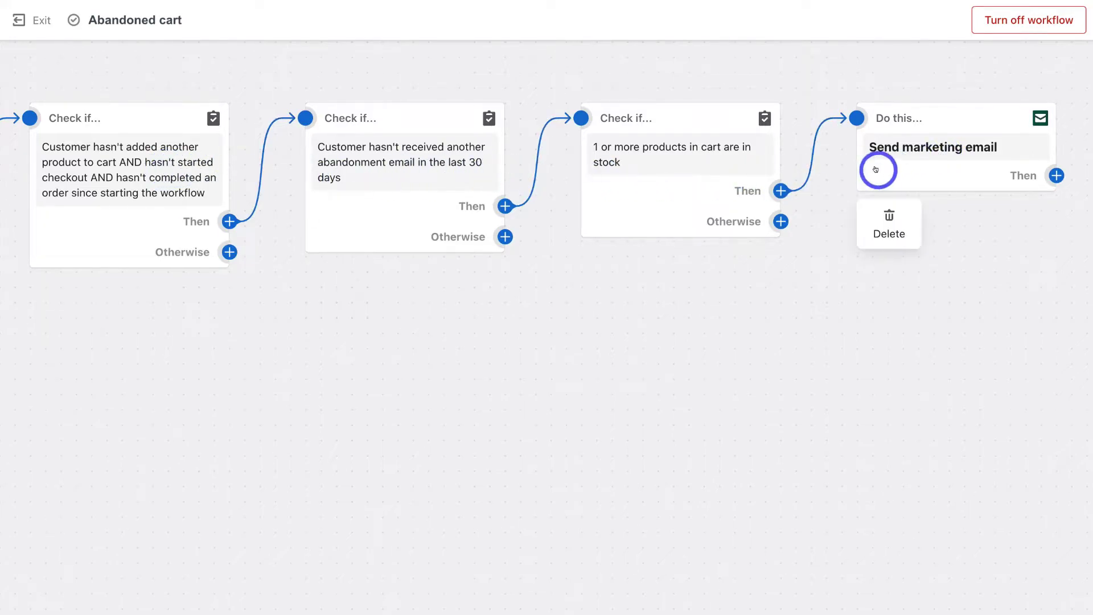
mouse_move(673, 169)
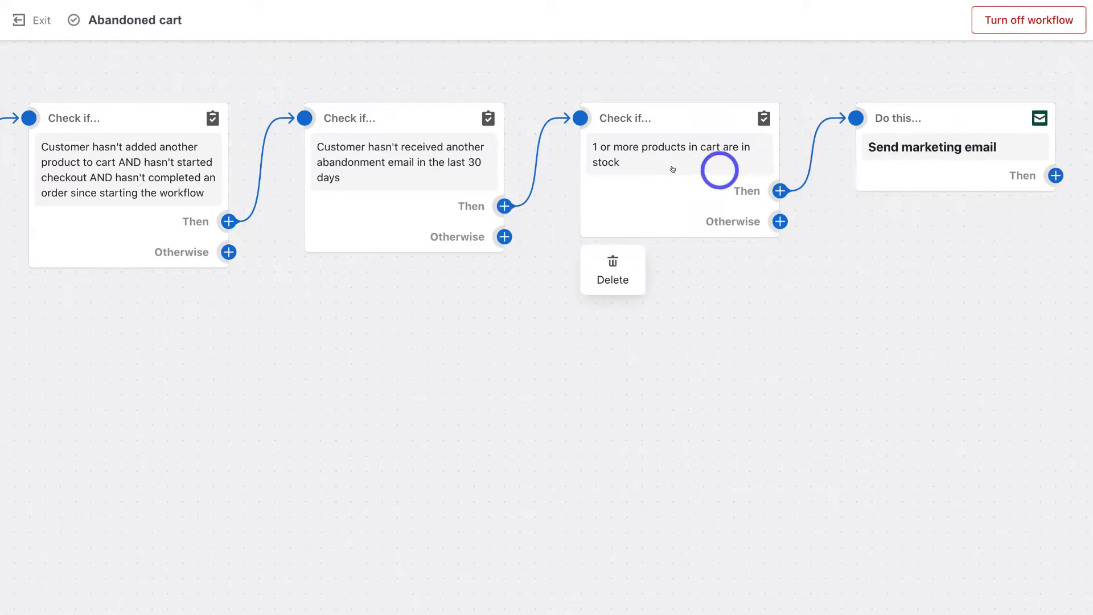
mouse_move(357, 223)
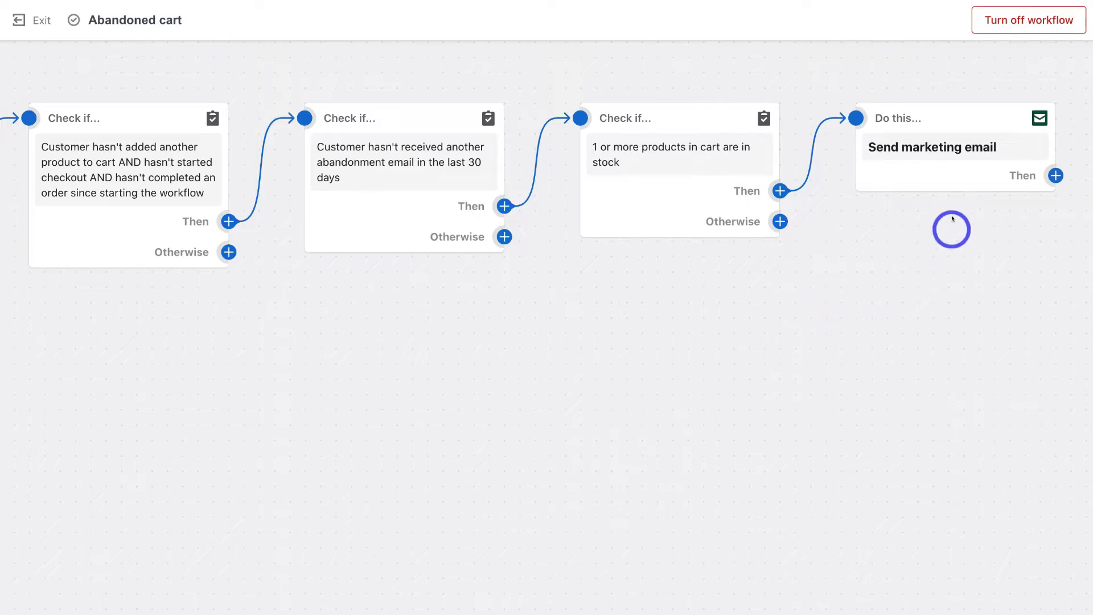
- Open the Send marketing email step's 'You left items in your cart' email in the view-only editor
click(918, 146)
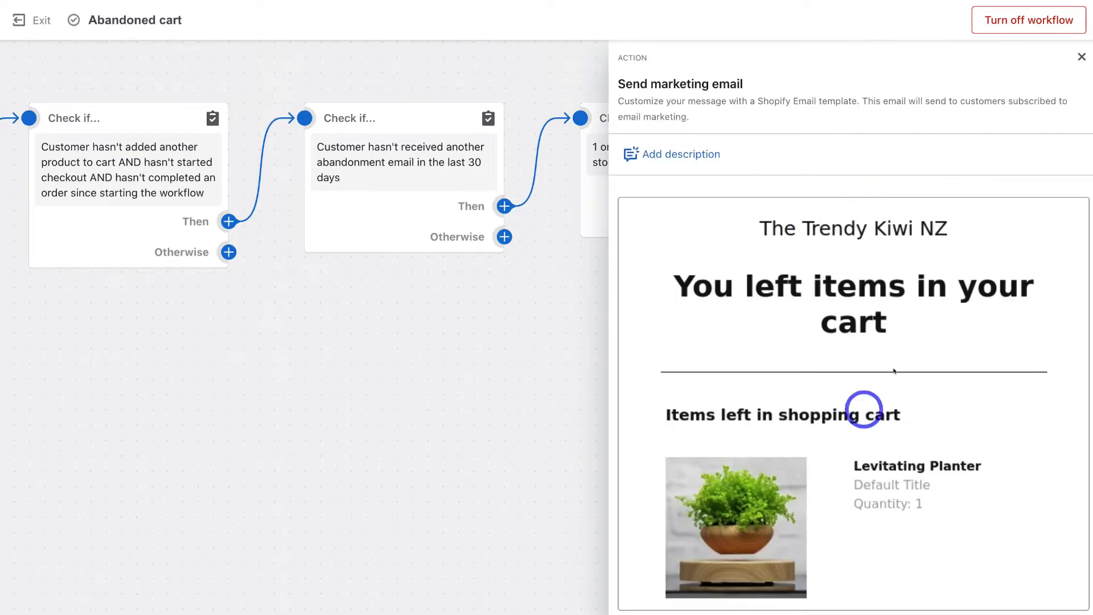
scroll(853, 524, down, 1)
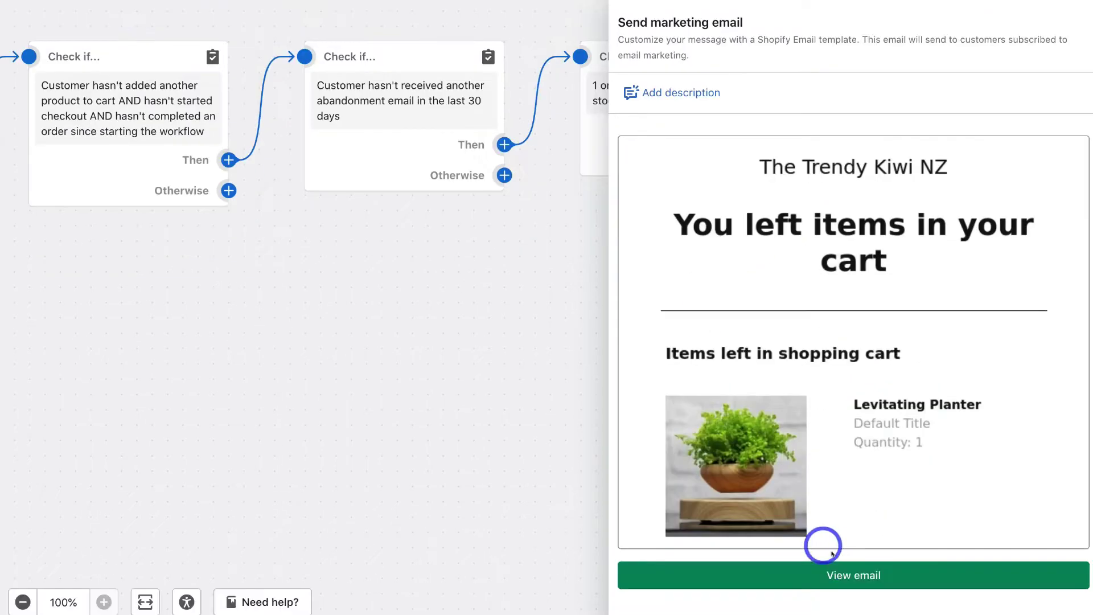
click(886, 579)
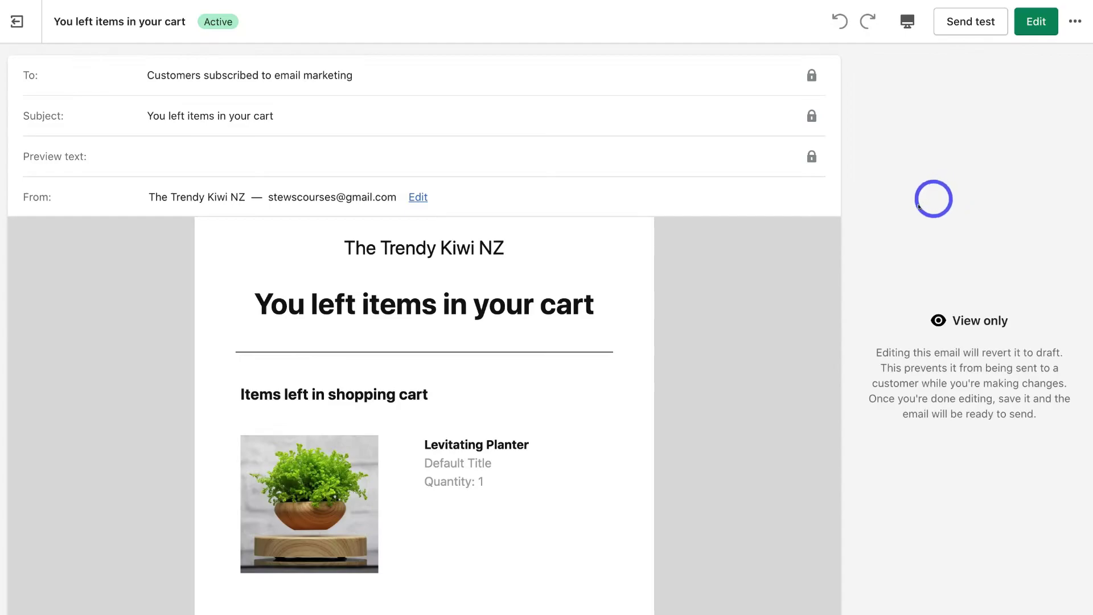
scroll(766, 278, down, 3)
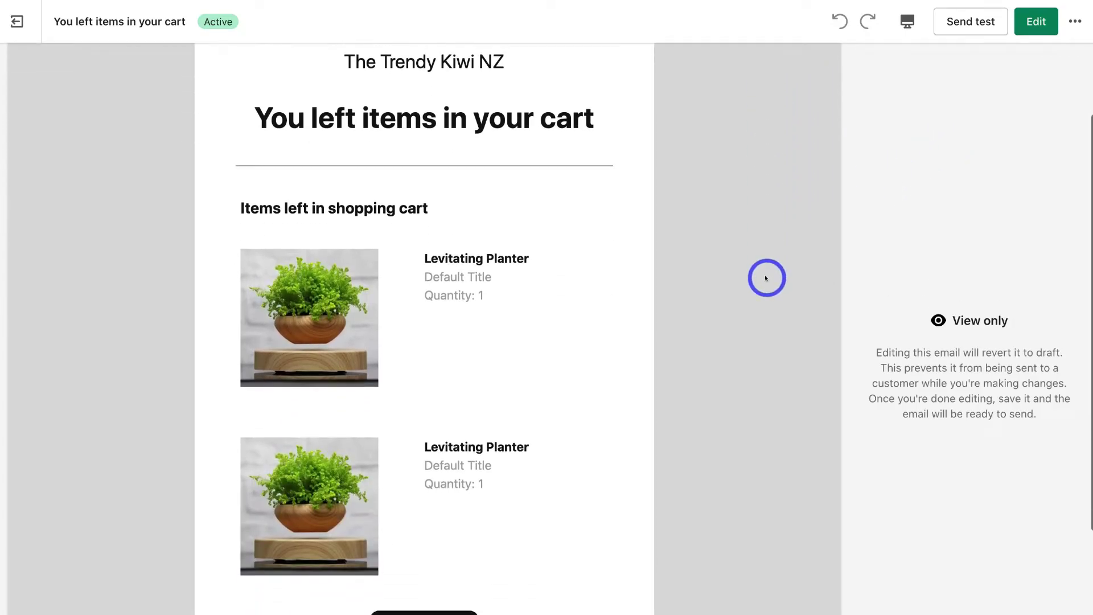
scroll(766, 278, up, 3)
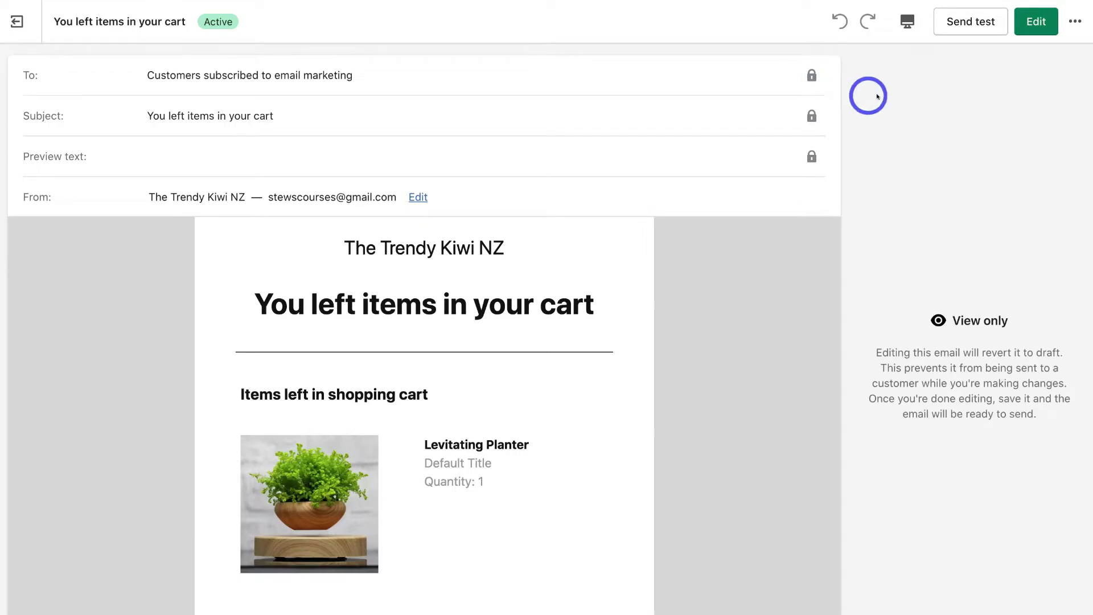
- Revert the 'You left items in your cart' email to a draft and scroll through its content
click(1032, 25)
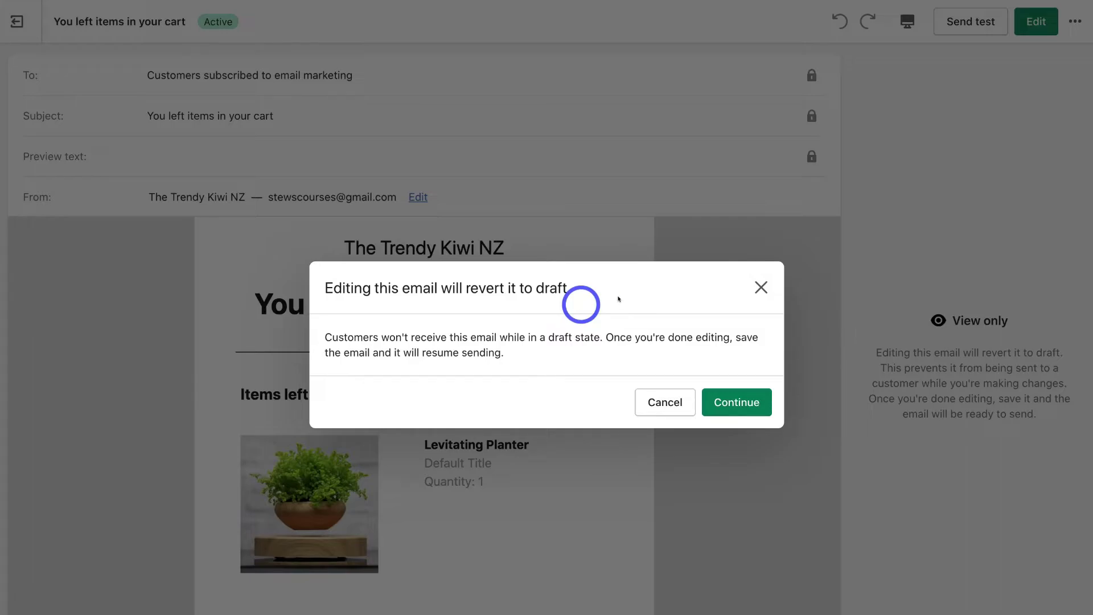
click(721, 404)
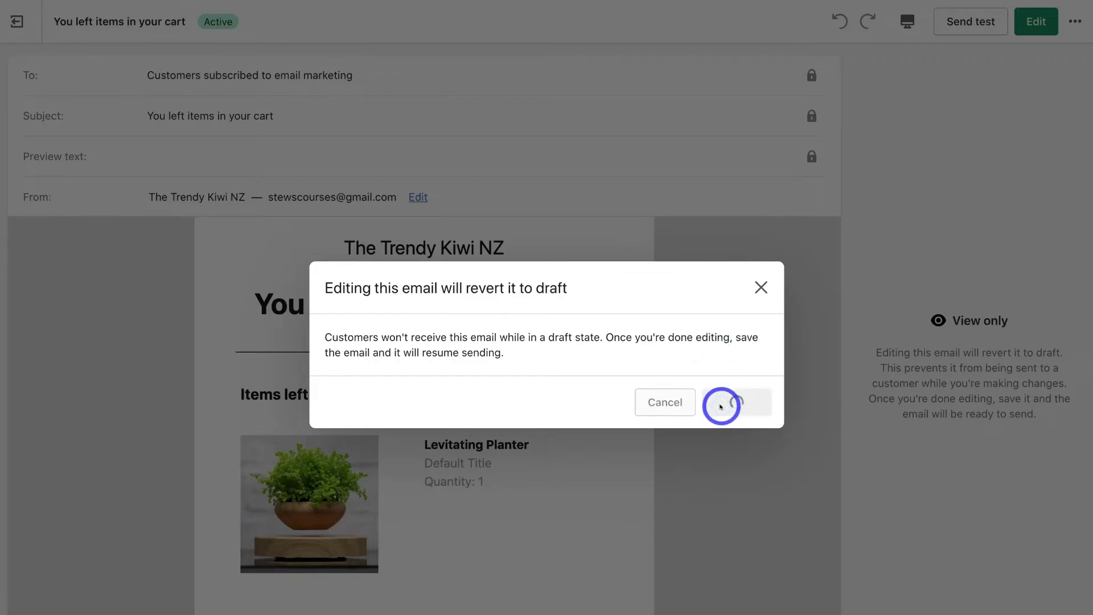
scroll(771, 307, down, 3)
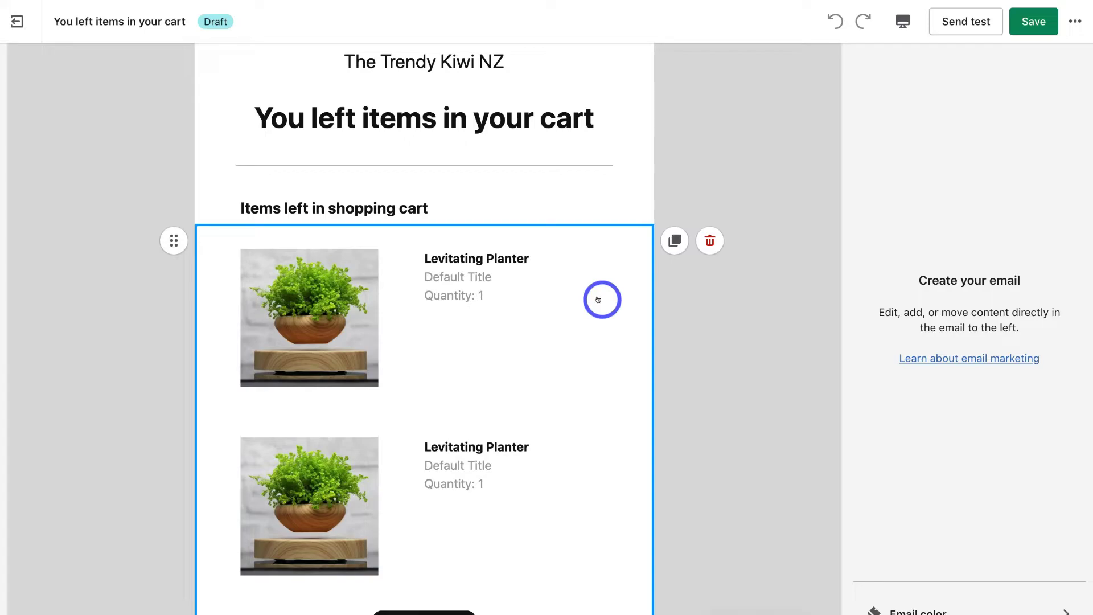
scroll(690, 301, down, 3)
scroll(690, 300, up, 2)
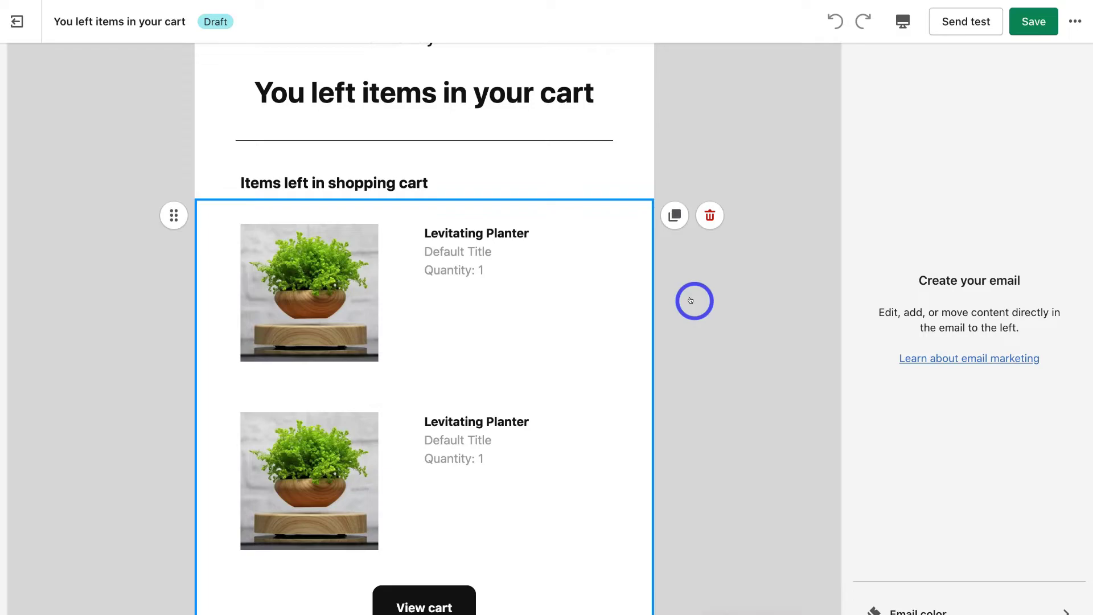
scroll(691, 301, up, 2)
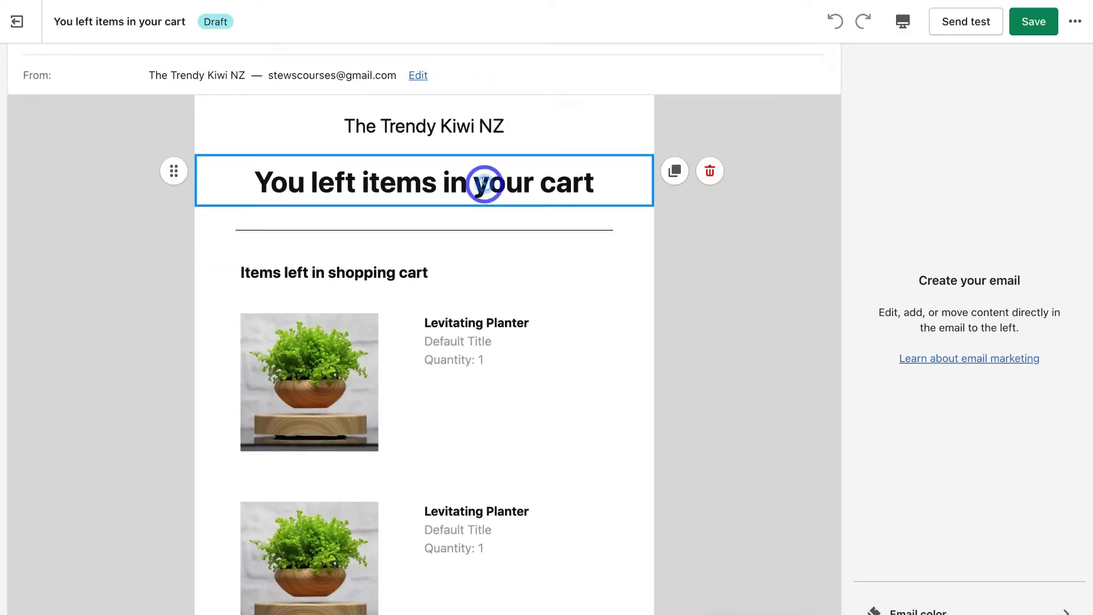
click(484, 182)
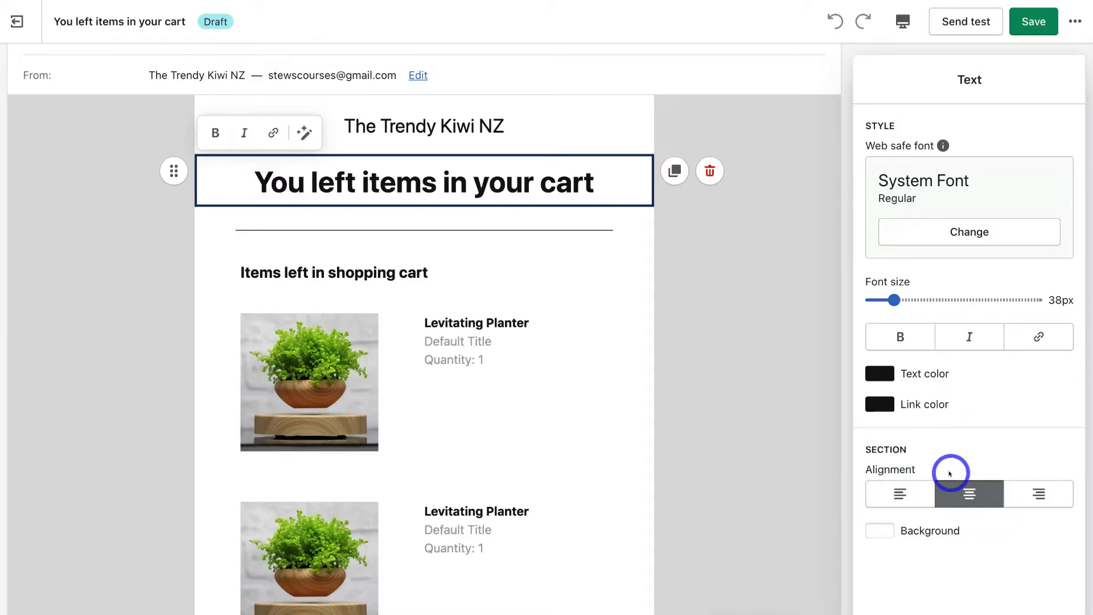
click(522, 123)
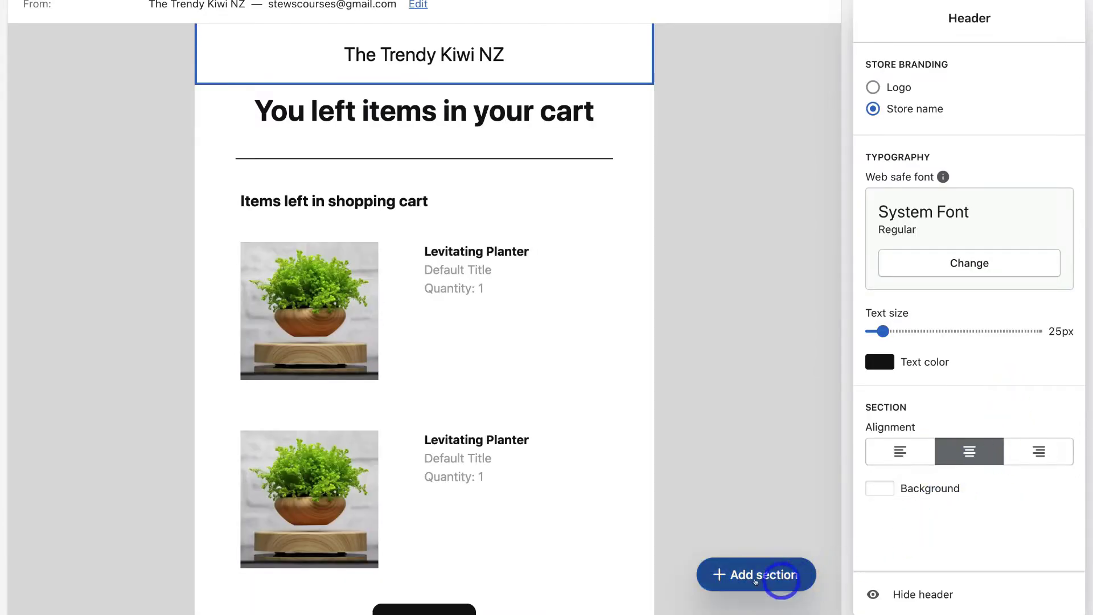
click(778, 564)
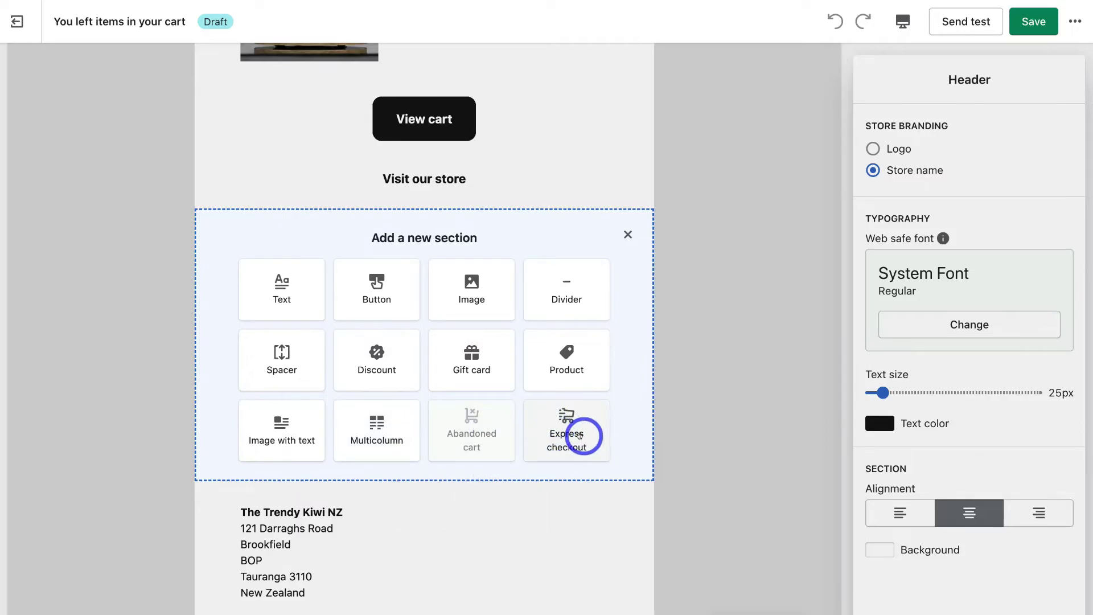
click(629, 234)
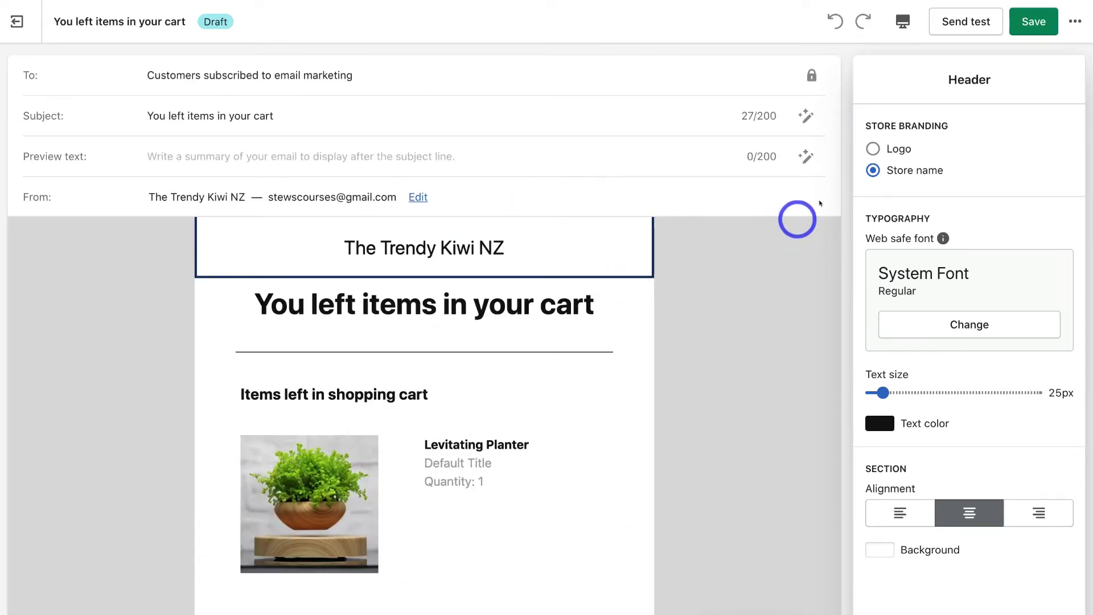
- Switch the email preview to the Mobile layout and scroll through it
click(901, 21)
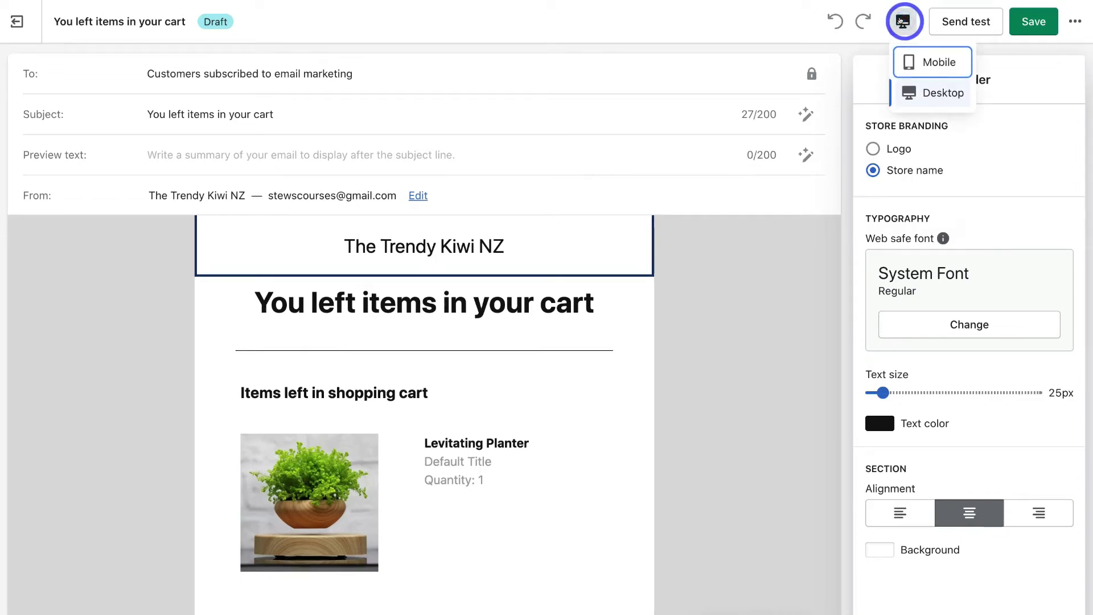
click(923, 63)
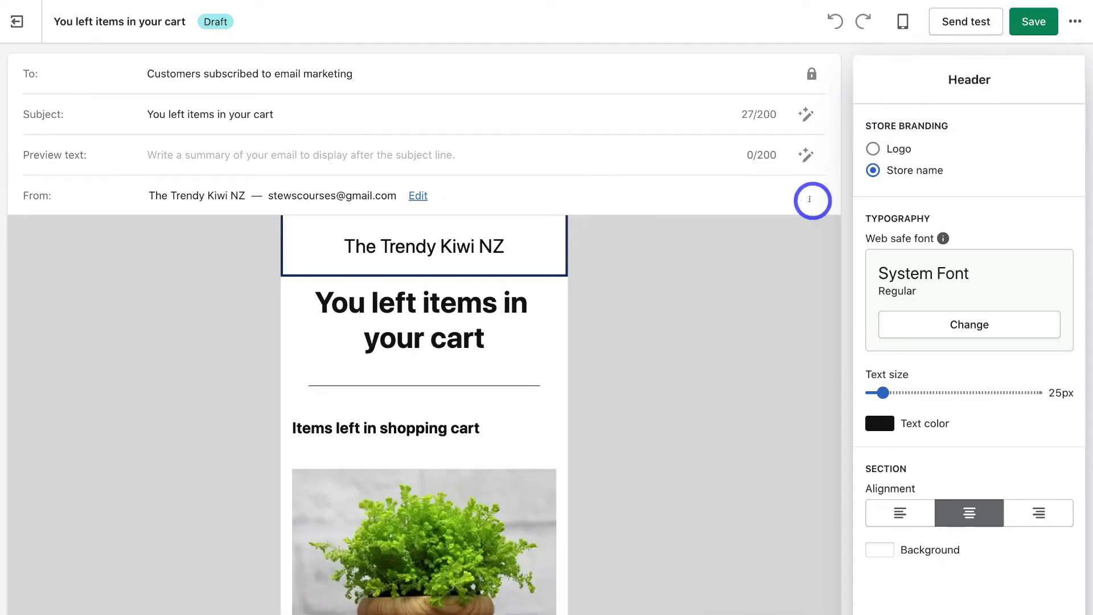
scroll(538, 342, down, 10)
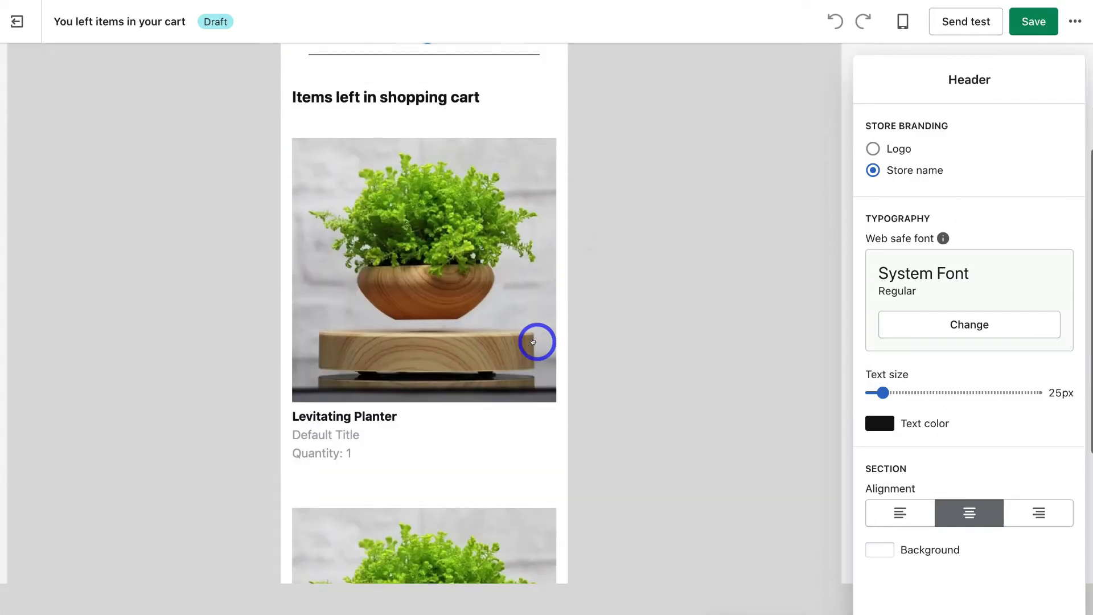
scroll(533, 341, up, 8)
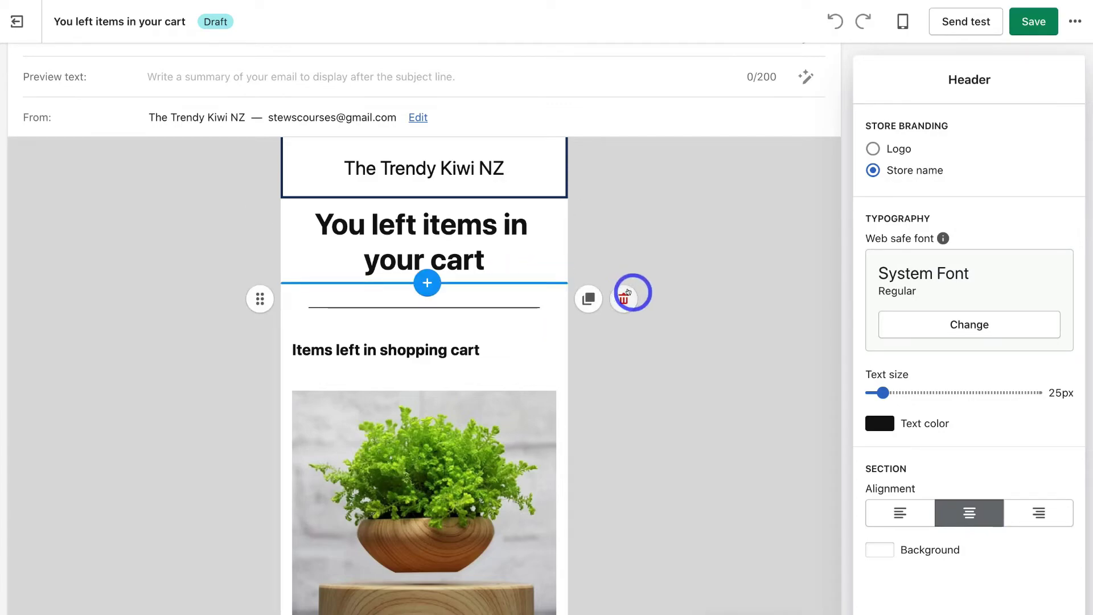
- Save the email and exit the workflow editor back to the Automations list
click(1032, 23)
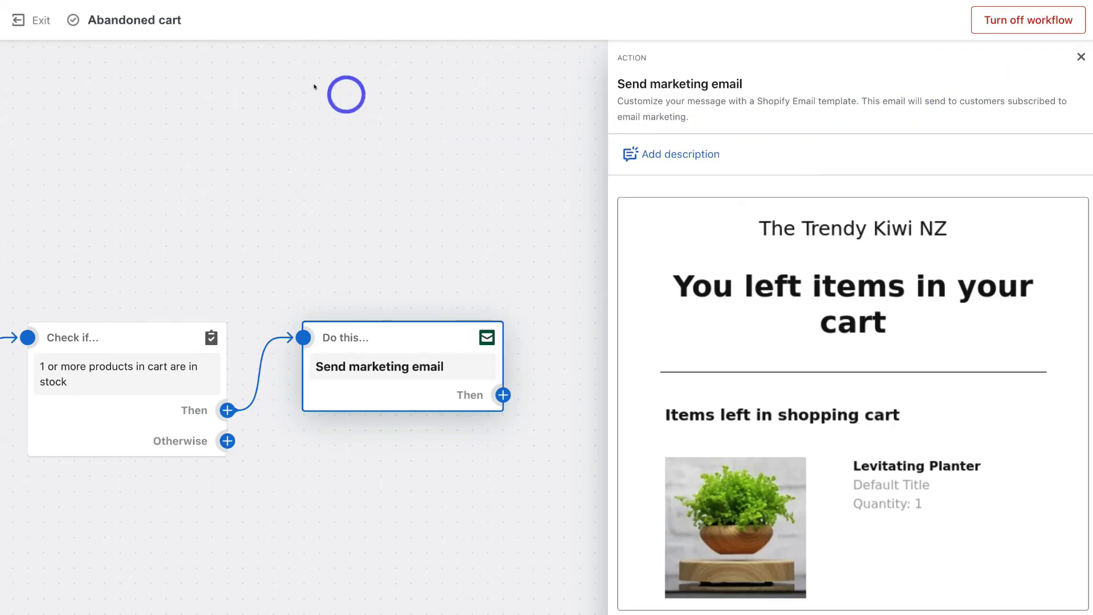
click(36, 23)
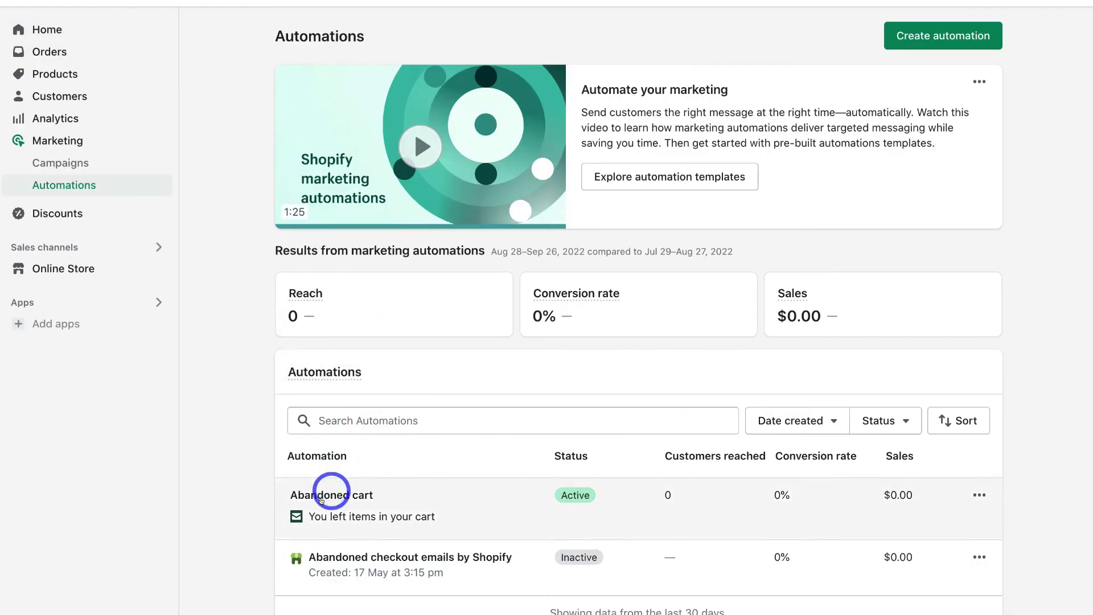